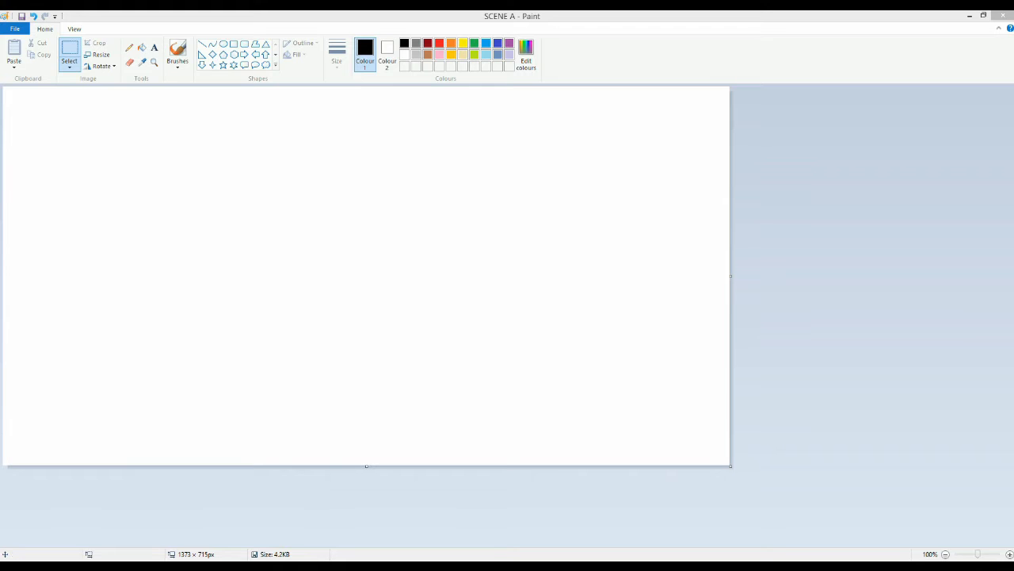
Step: Draw a solid green rectangle with a green outline across the full width of the canvas bottom as the ground
{"action": "left_click", "coordinate": [234, 44]}
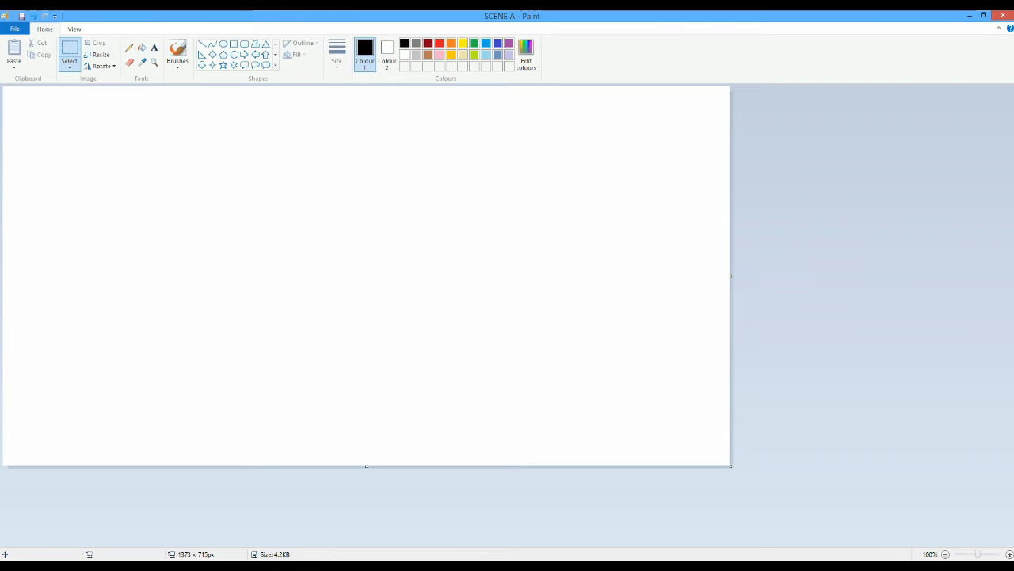
{"action": "left_click", "coordinate": [475, 43]}
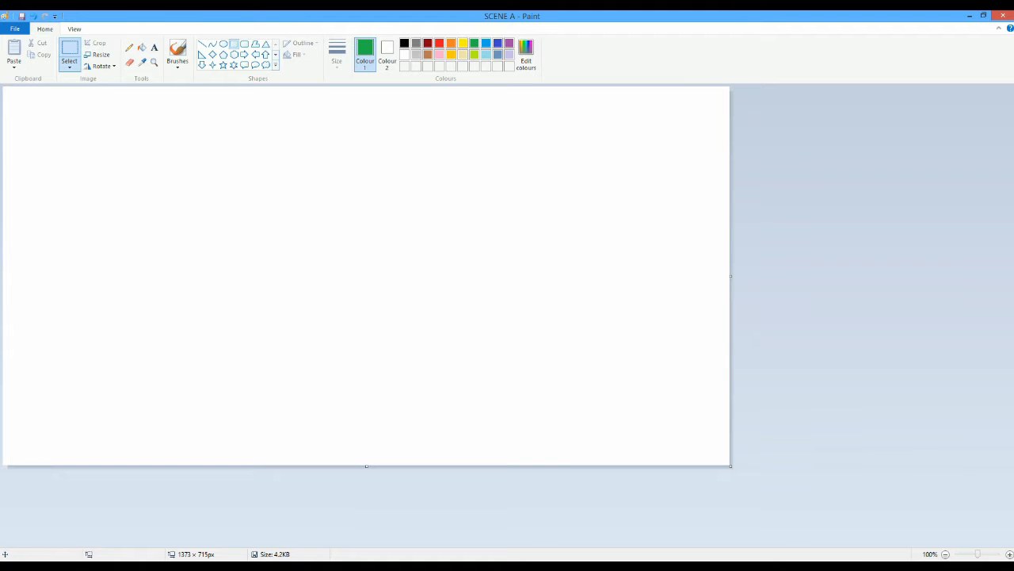
{"action": "left_click", "coordinate": [233, 43]}
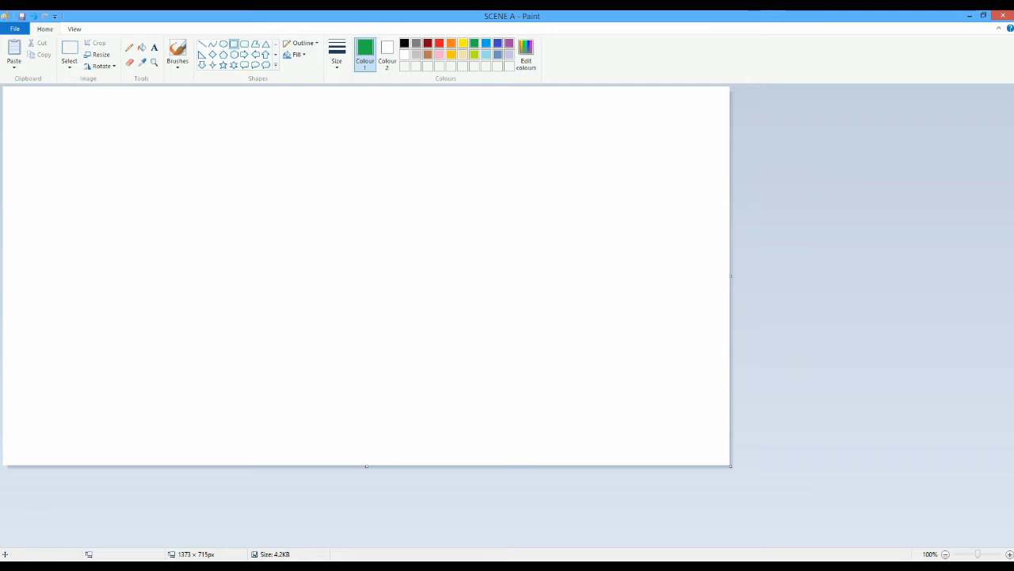
{"action": "left_click", "coordinate": [387, 54]}
{"action": "left_click", "coordinate": [475, 44]}
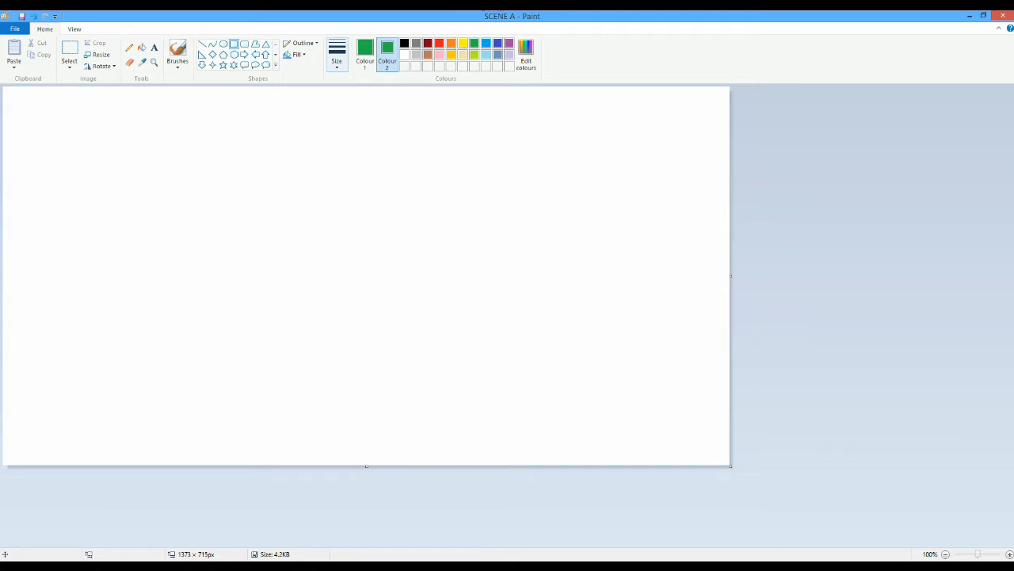
{"action": "left_click", "coordinate": [297, 54]}
{"action": "left_click", "coordinate": [313, 79]}
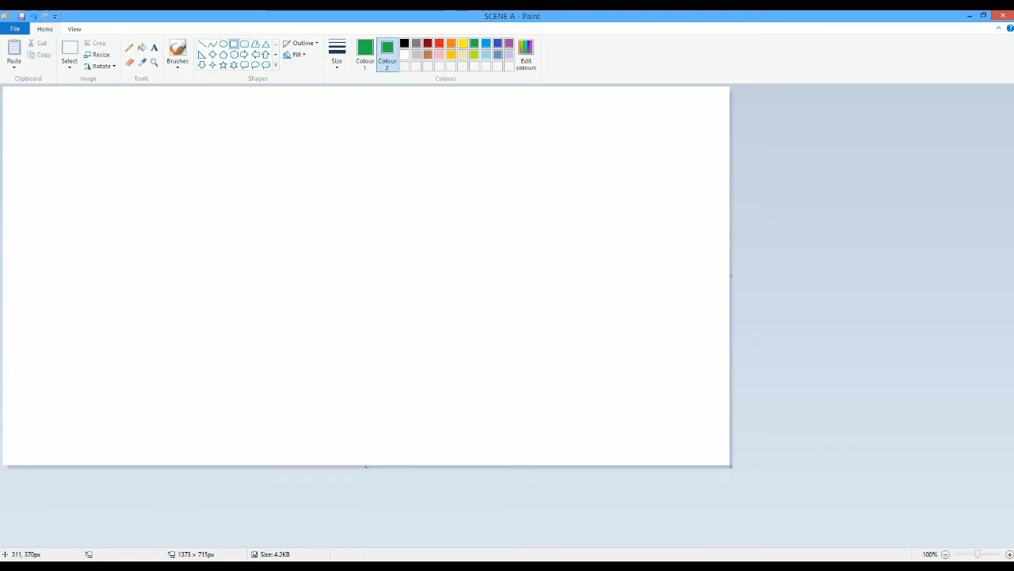
{"action": "left_click_drag", "start_coordinate": [140, 415], "coordinate": [1013, 528]}
{"action": "mouse_move", "coordinate": [522, 436]}
{"action": "left_mouse_down"}
{"action": "mouse_move", "coordinate": [294, 454]}
{"action": "mouse_move", "coordinate": [285, 439]}
{"action": "left_mouse_up"}
{"action": "left_click", "coordinate": [297, 504]}
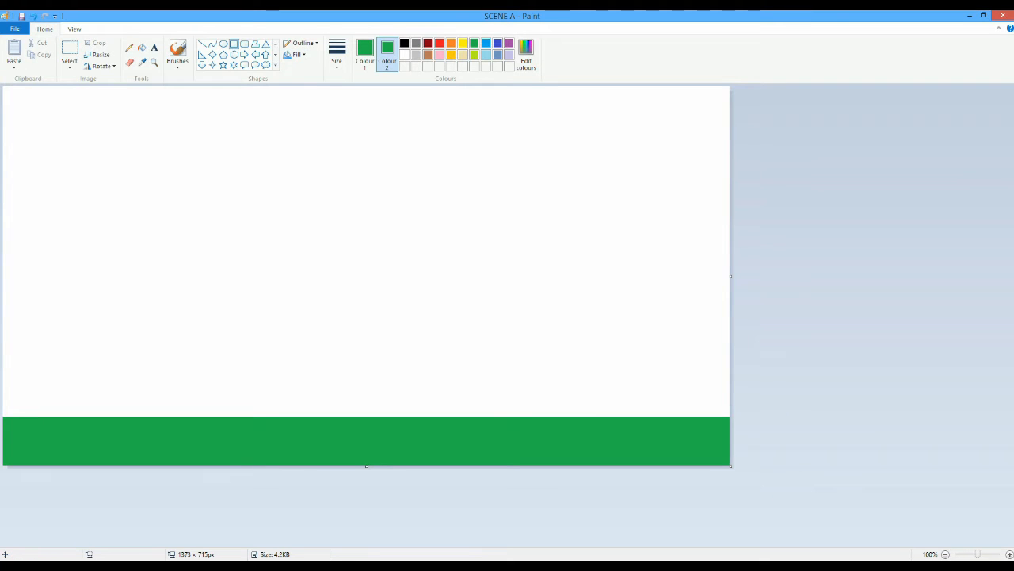
Step: Draw a solid blue rectangle with a blue outline over the whole white area above the green ground as the sky
{"action": "left_click", "coordinate": [366, 55]}
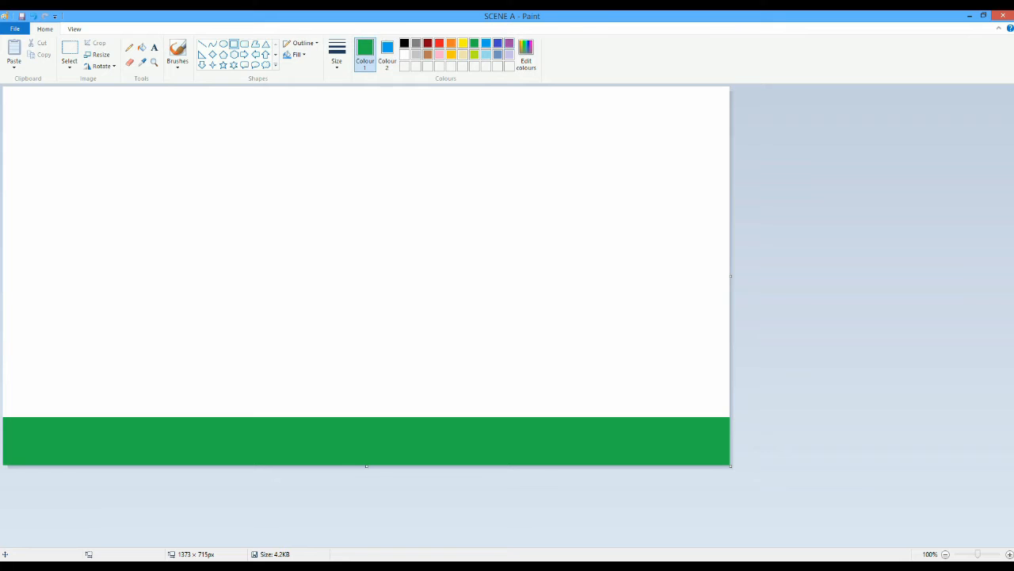
{"action": "left_click", "coordinate": [486, 44]}
{"action": "mouse_move", "coordinate": [324, 129]}
{"action": "left_mouse_down"}
{"action": "mouse_move", "coordinate": [792, 288]}
{"action": "mouse_move", "coordinate": [1013, 421]}
{"action": "left_mouse_up"}
{"action": "mouse_move", "coordinate": [466, 317]}
{"action": "left_mouse_down"}
{"action": "mouse_move", "coordinate": [192, 276]}
{"action": "mouse_move", "coordinate": [69, 240]}
{"action": "left_mouse_up"}
{"action": "left_click_drag", "start_coordinate": [618, 343], "coordinate": [809, 420]}
{"action": "left_click", "coordinate": [833, 434]}
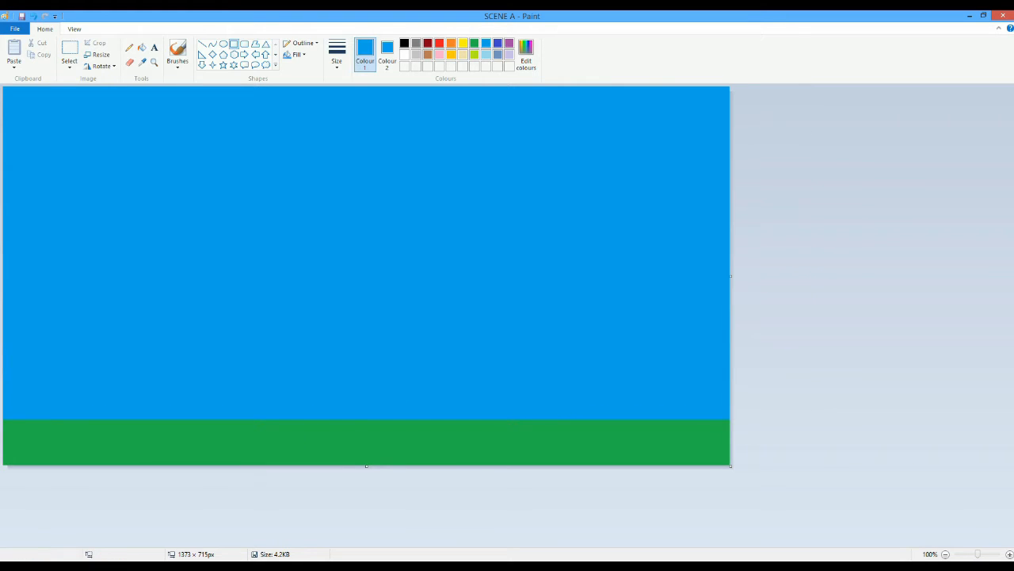
Step: Recolour the blue sky with a light blue flood fill
{"action": "left_click", "coordinate": [142, 47]}
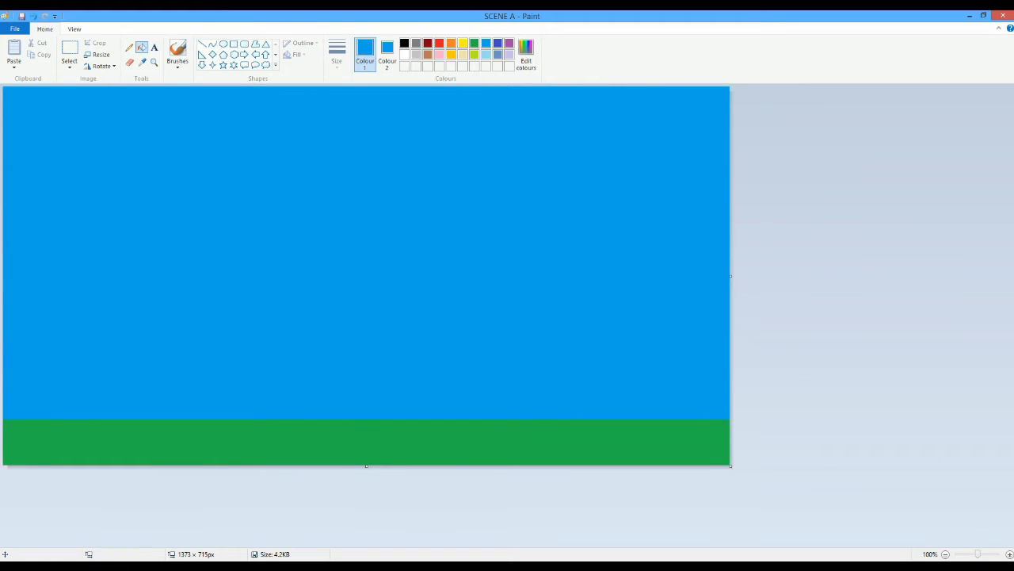
{"action": "left_click", "coordinate": [486, 54]}
{"action": "left_click", "coordinate": [525, 405]}
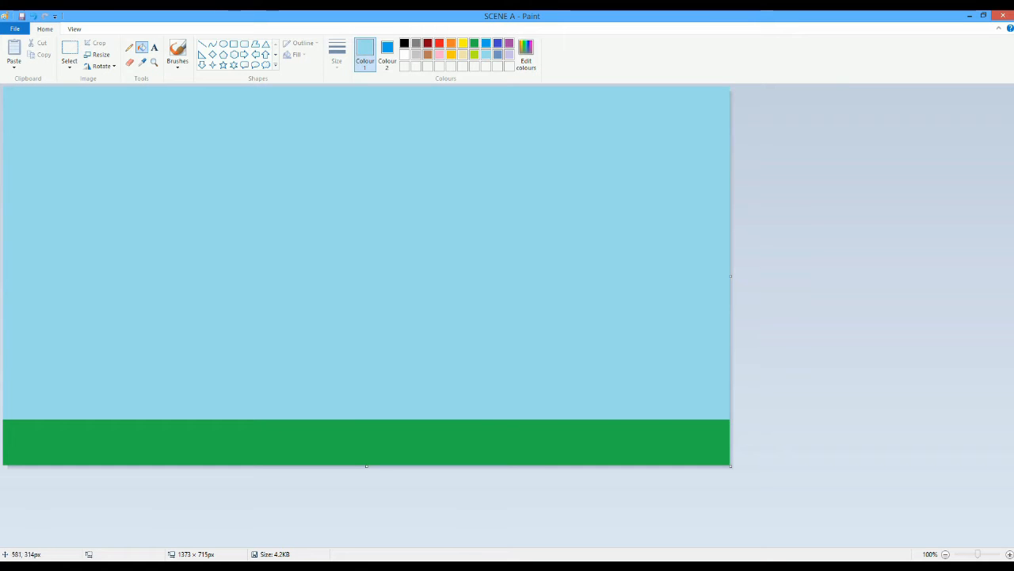
Step: Draw a stick figure's two legs, upright body and horizontal arms with black lines near the ground's left end
{"action": "left_click", "coordinate": [202, 44]}
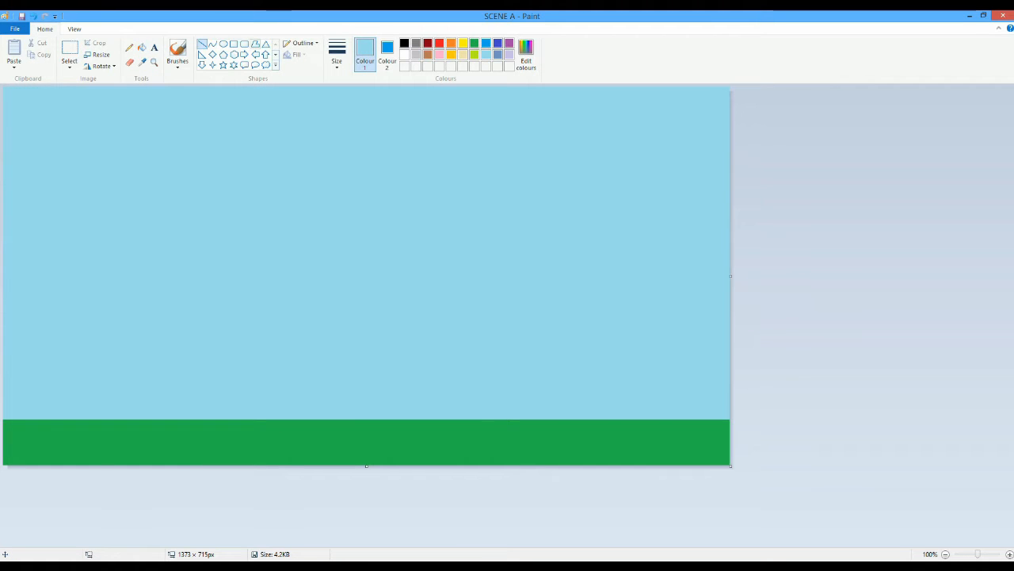
{"action": "left_click", "coordinate": [404, 43]}
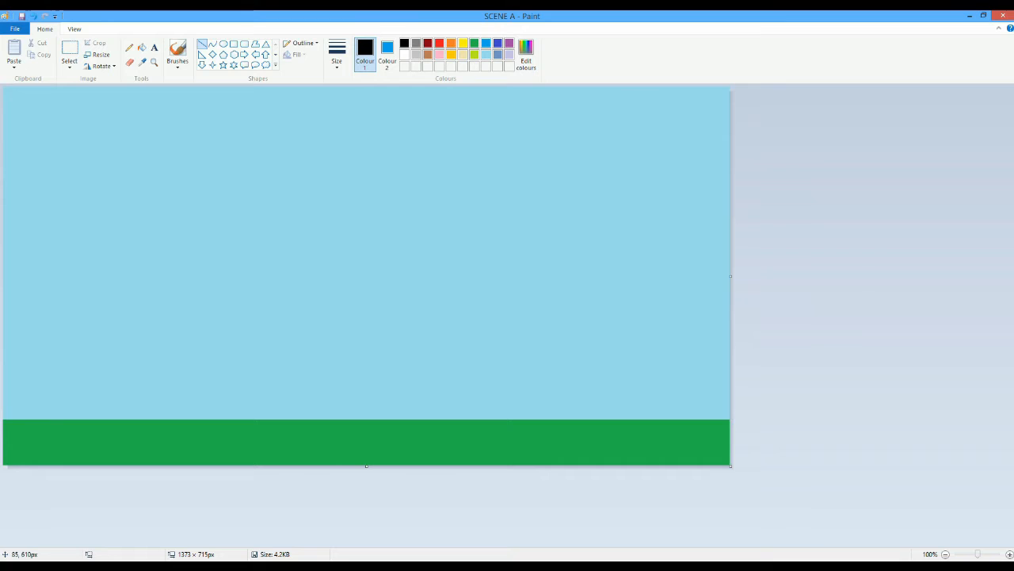
{"action": "mouse_move", "coordinate": [48, 420]}
{"action": "left_mouse_down"}
{"action": "mouse_move", "coordinate": [95, 335]}
{"action": "mouse_move", "coordinate": [91, 347]}
{"action": "left_mouse_up"}
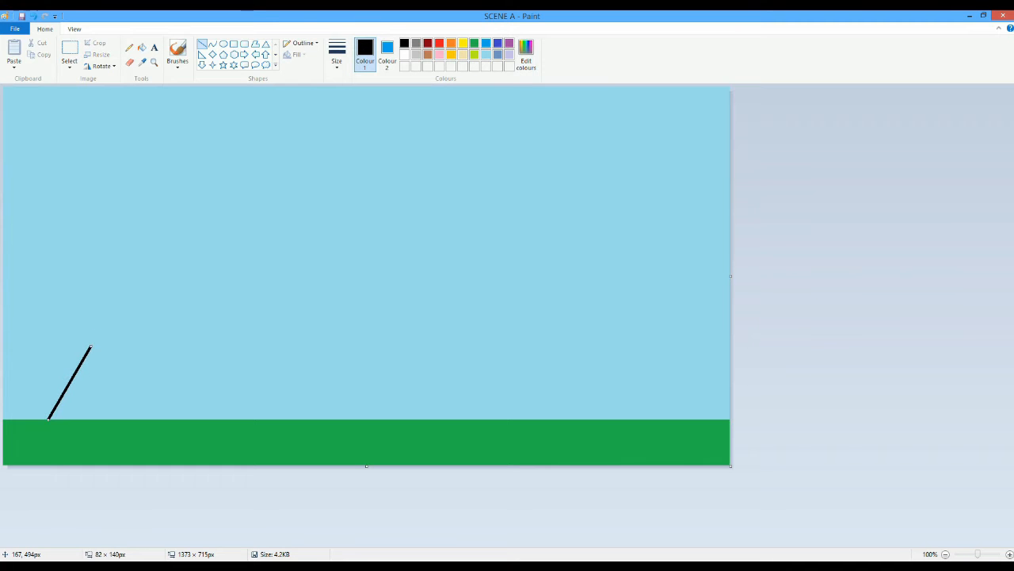
{"action": "mouse_move", "coordinate": [115, 418]}
{"action": "left_mouse_down"}
{"action": "mouse_move", "coordinate": [90, 347]}
{"action": "mouse_move", "coordinate": [92, 230]}
{"action": "left_mouse_up"}
{"action": "left_click", "coordinate": [107, 321]}
{"action": "left_click_drag", "start_coordinate": [45, 273], "coordinate": [155, 271]}
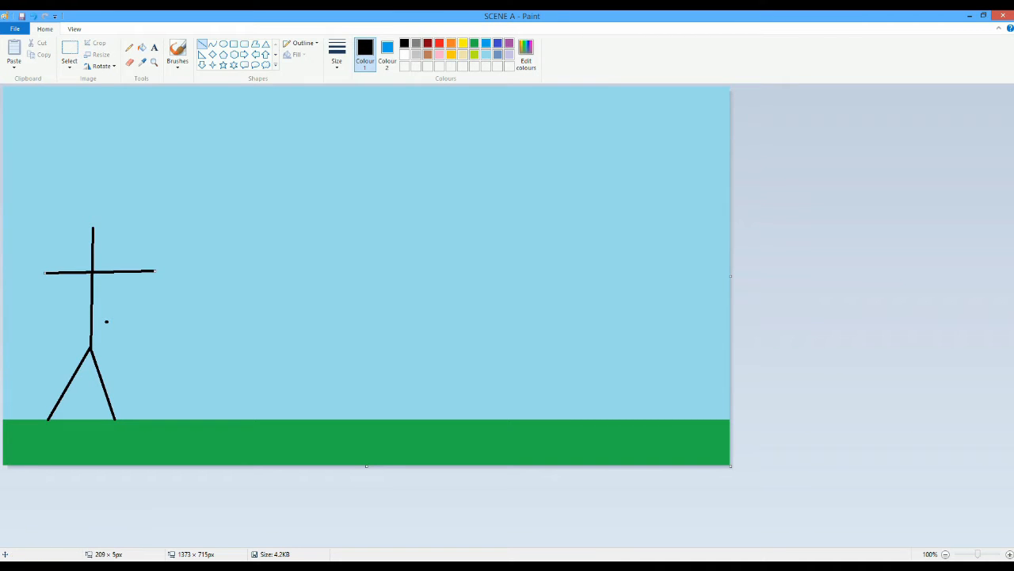
Step: Add a round head about 176 × 164 px with a black outline and no fill on top of the stick figure's body
{"action": "left_click", "coordinate": [224, 43]}
{"action": "left_click_drag", "start_coordinate": [92, 229], "coordinate": [186, 140]}
{"action": "left_click_drag", "start_coordinate": [148, 183], "coordinate": [101, 185]}
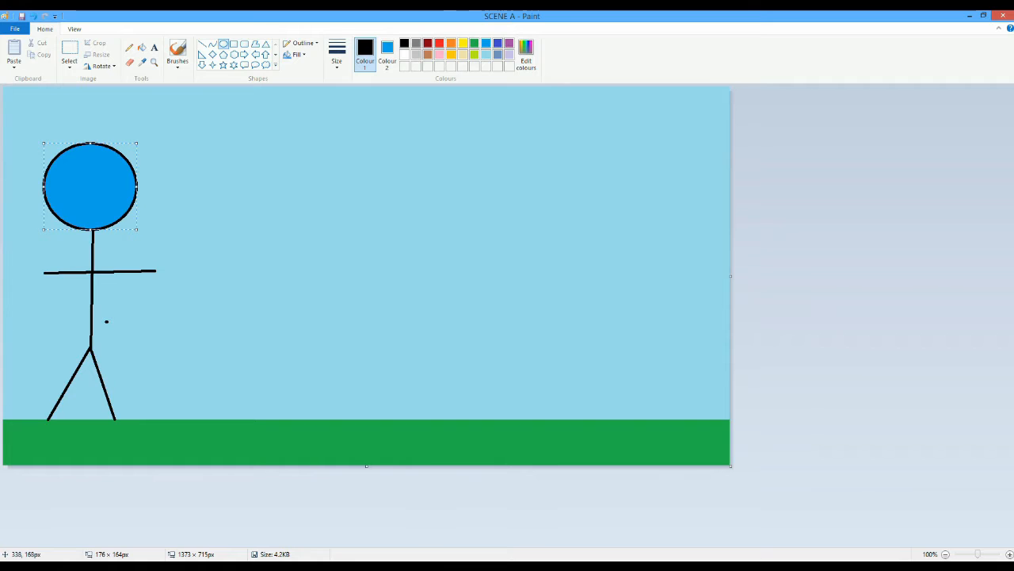
{"action": "left_click", "coordinate": [295, 54]}
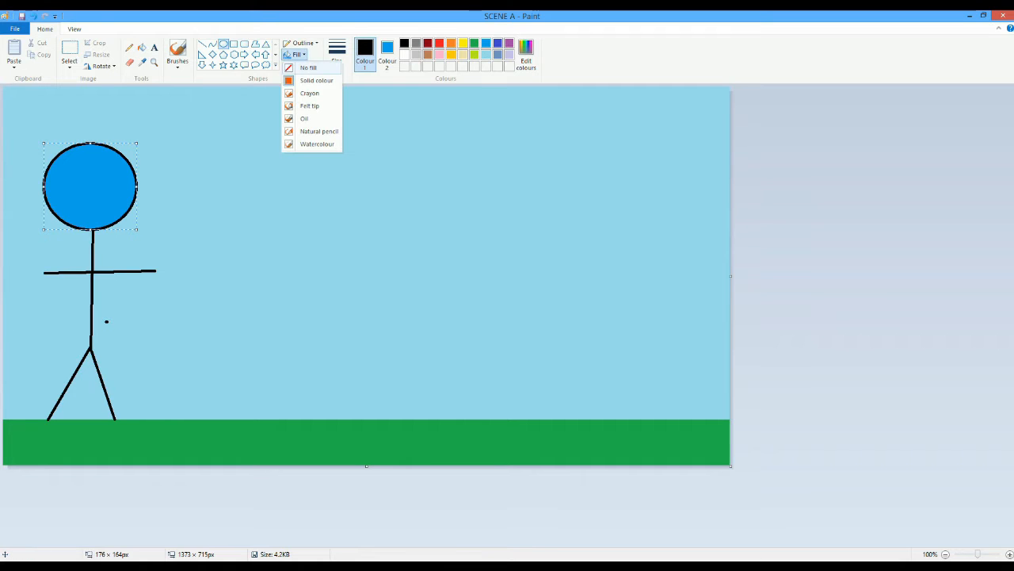
{"action": "left_click", "coordinate": [295, 54]}
{"action": "left_click", "coordinate": [294, 53]}
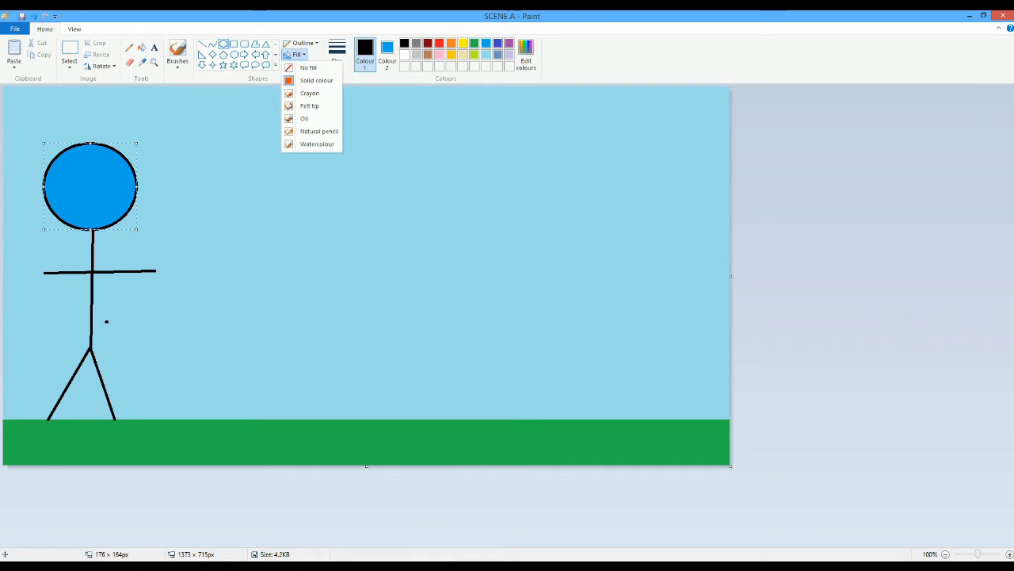
{"action": "left_click", "coordinate": [308, 67]}
{"action": "left_click_drag", "start_coordinate": [254, 178], "coordinate": [249, 177]}
Step: Erase the stray black marks in the sky, using light blue as the eraser colour
{"action": "left_click", "coordinate": [130, 63]}
{"action": "left_click", "coordinate": [388, 54]}
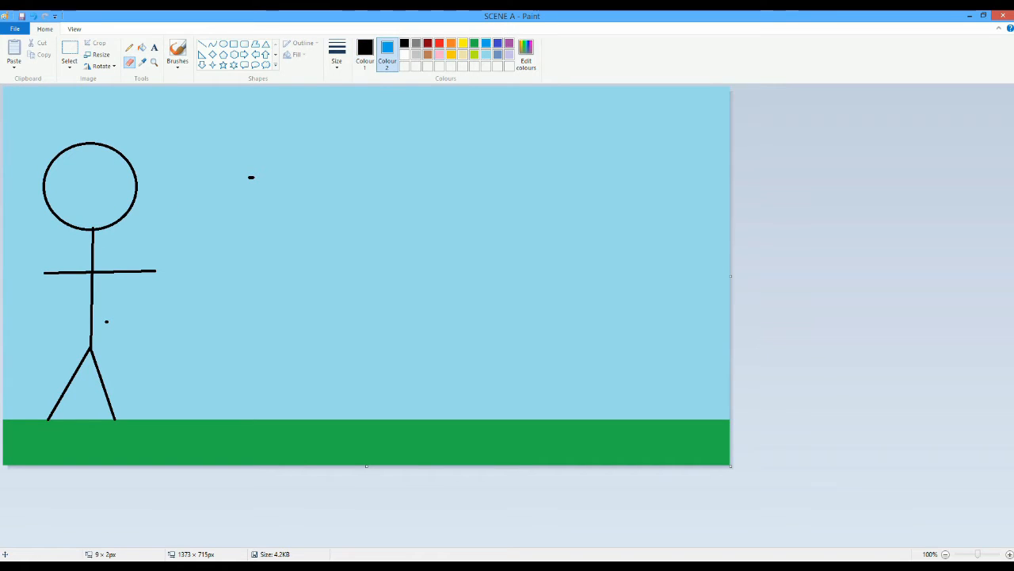
{"action": "left_click", "coordinate": [486, 54]}
{"action": "left_click_drag", "start_coordinate": [247, 176], "coordinate": [269, 172]}
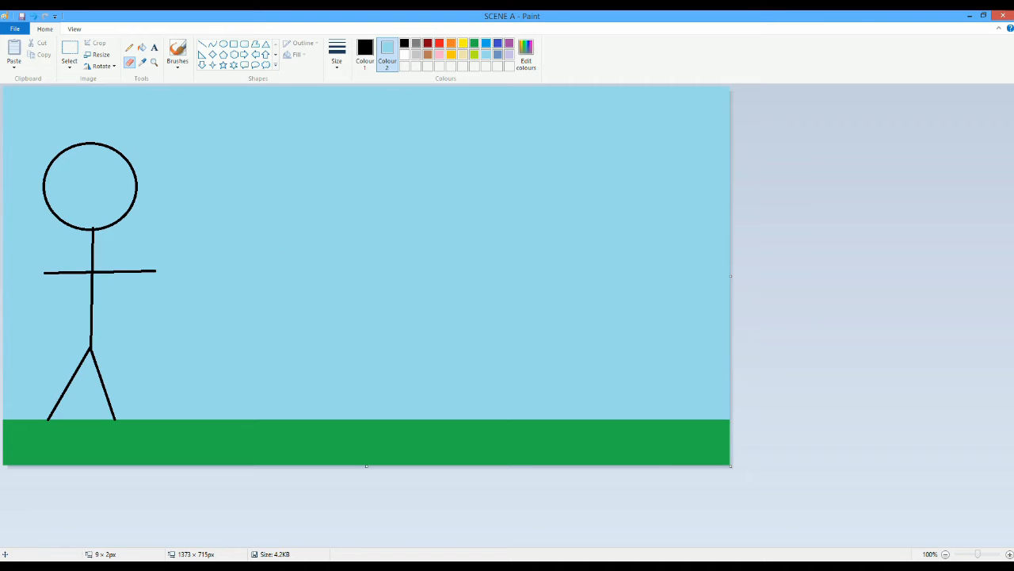
Step: Flood-fill the stick figure's head with black and set Colour 2 to white
{"action": "left_click", "coordinate": [141, 47]}
{"action": "left_click", "coordinate": [463, 44]}
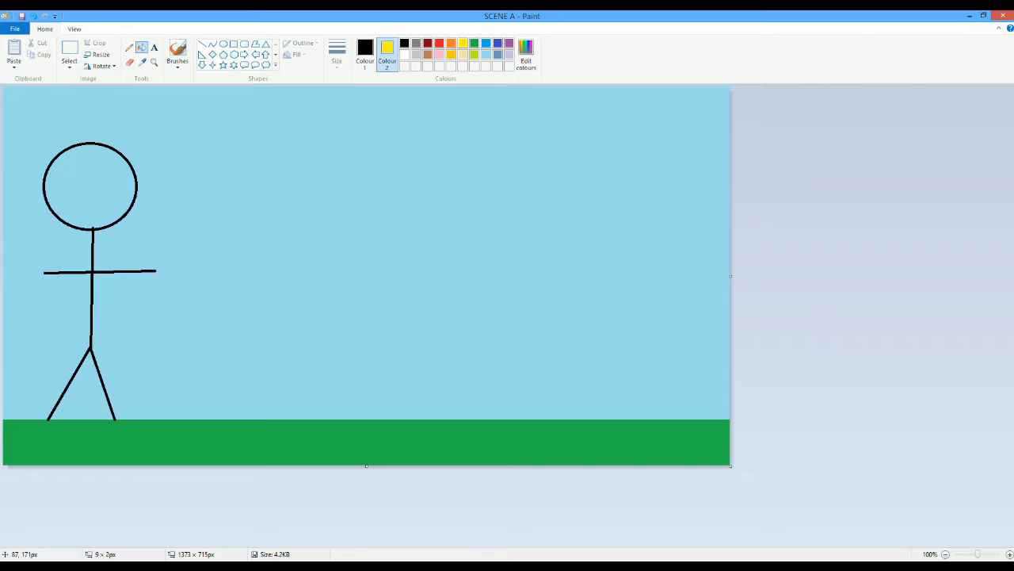
{"action": "left_click", "coordinate": [90, 179]}
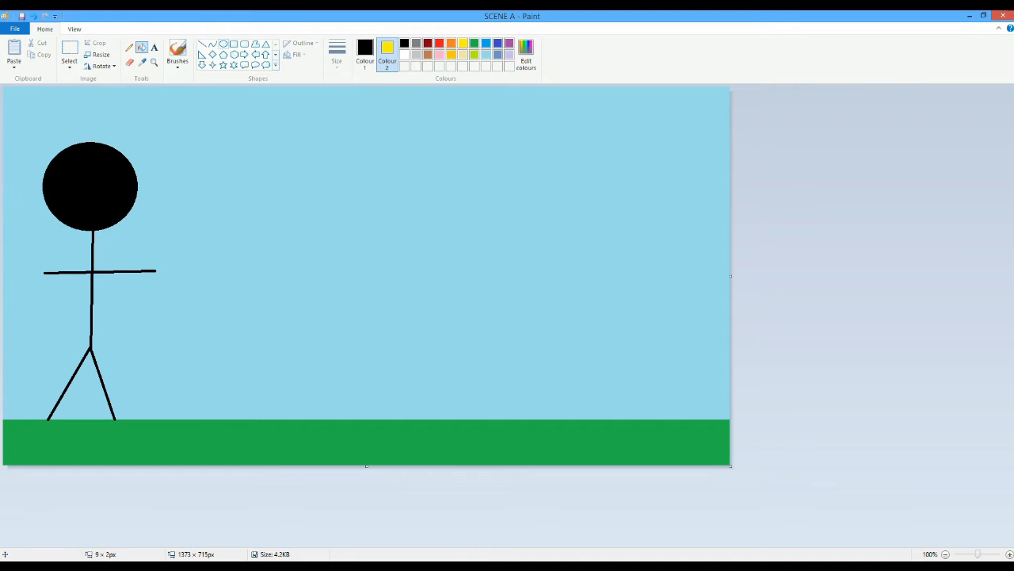
{"action": "left_click", "coordinate": [404, 54]}
{"action": "left_click", "coordinate": [364, 53]}
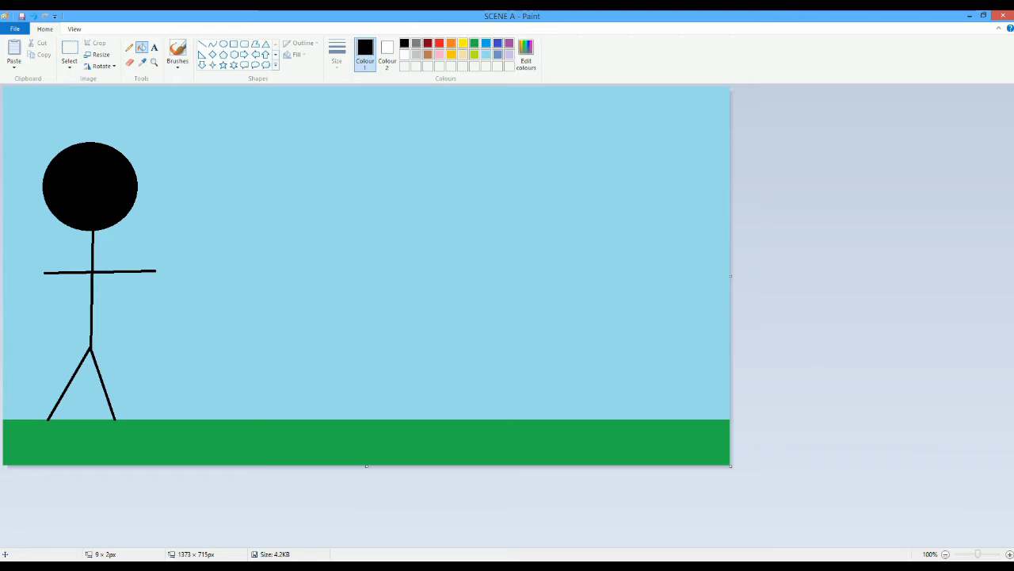
{"action": "left_click", "coordinate": [202, 44]}
{"action": "mouse_move", "coordinate": [507, 420]}
{"action": "left_mouse_down"}
{"action": "mouse_move", "coordinate": [571, 346]}
{"action": "mouse_move", "coordinate": [552, 339]}
{"action": "left_mouse_up"}
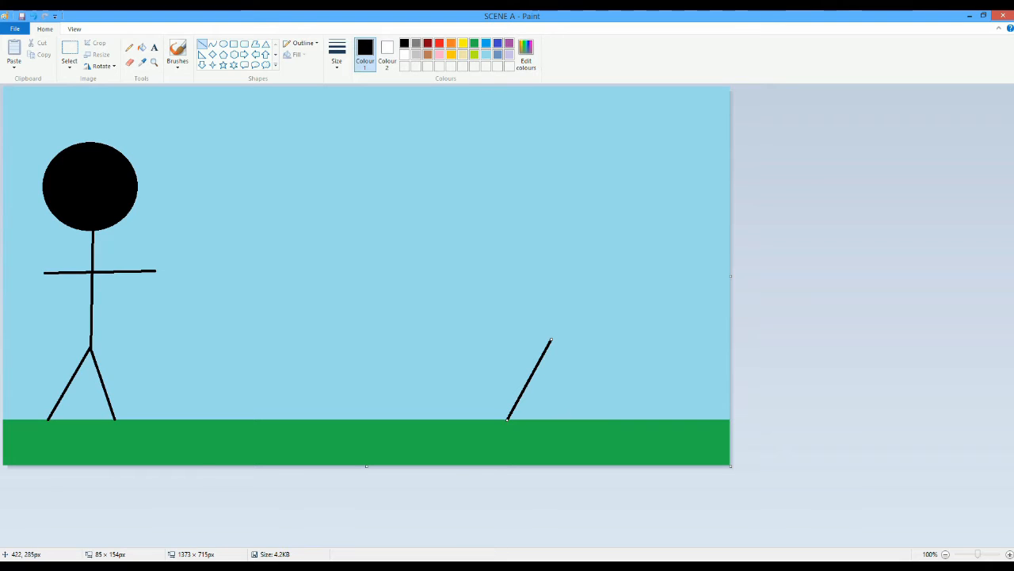
{"action": "right_click", "coordinate": [546, 356]}
{"action": "left_click", "coordinate": [577, 419]}
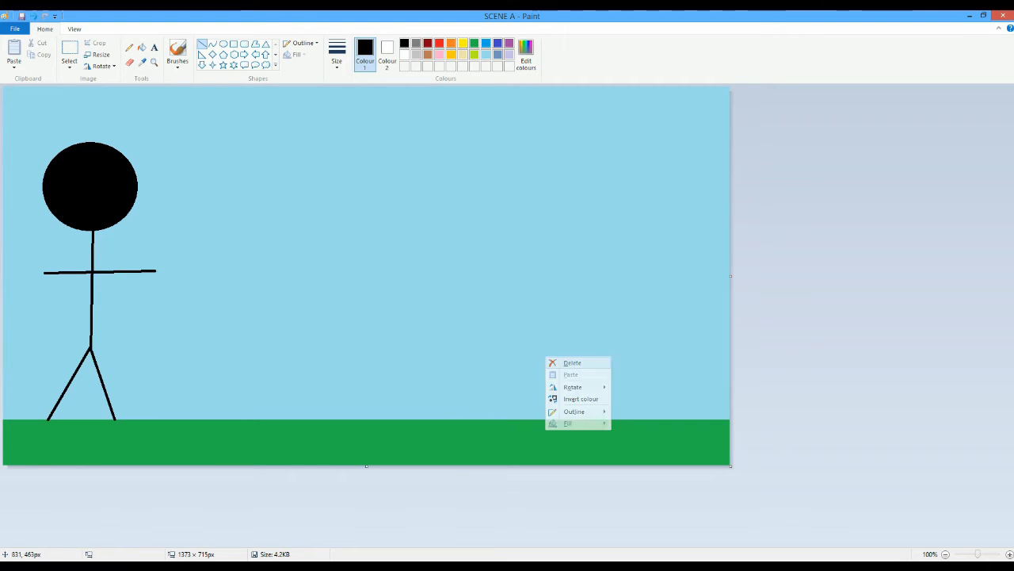
Step: Copy the whole stick figure and paste the duplicate onto the ground at the right side of the scene
{"action": "left_click", "coordinate": [70, 49]}
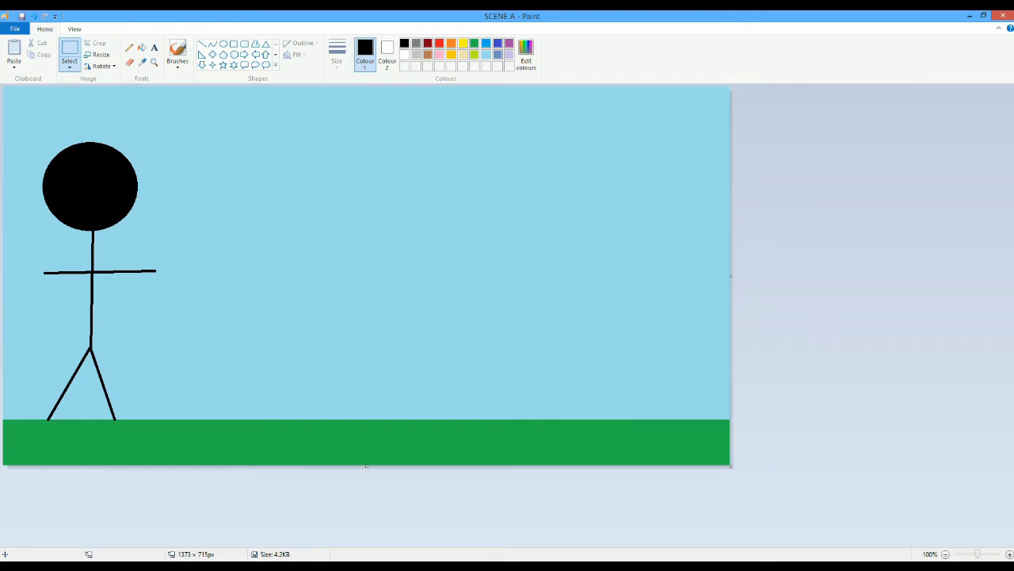
{"action": "left_click_drag", "start_coordinate": [8, 106], "coordinate": [197, 426]}
{"action": "right_click", "coordinate": [127, 315]}
{"action": "left_click", "coordinate": [152, 333]}
{"action": "right_click", "coordinate": [483, 221]}
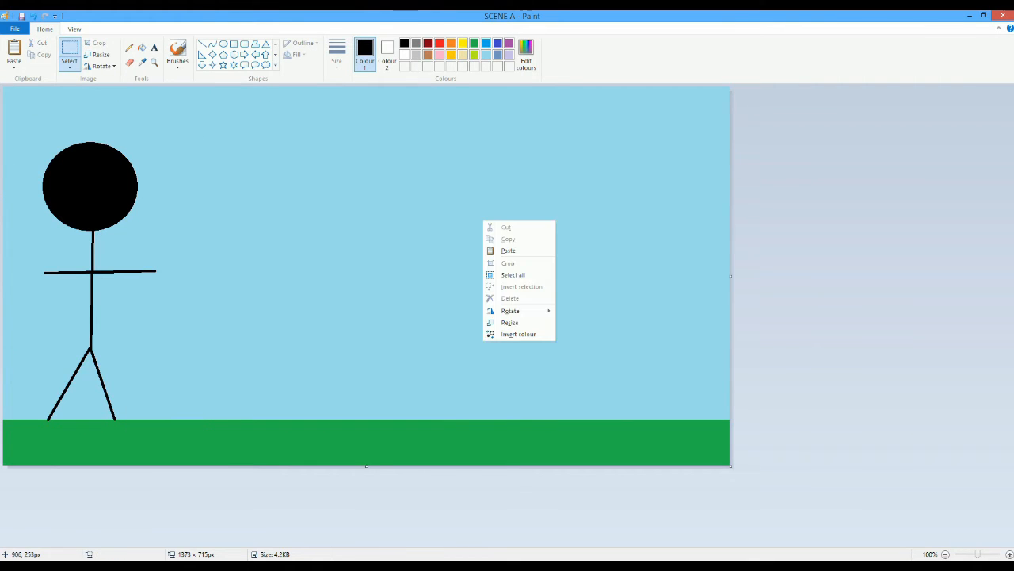
{"action": "left_click", "coordinate": [508, 250]}
{"action": "left_click_drag", "start_coordinate": [158, 229], "coordinate": [650, 248]}
{"action": "left_click", "coordinate": [502, 237]}
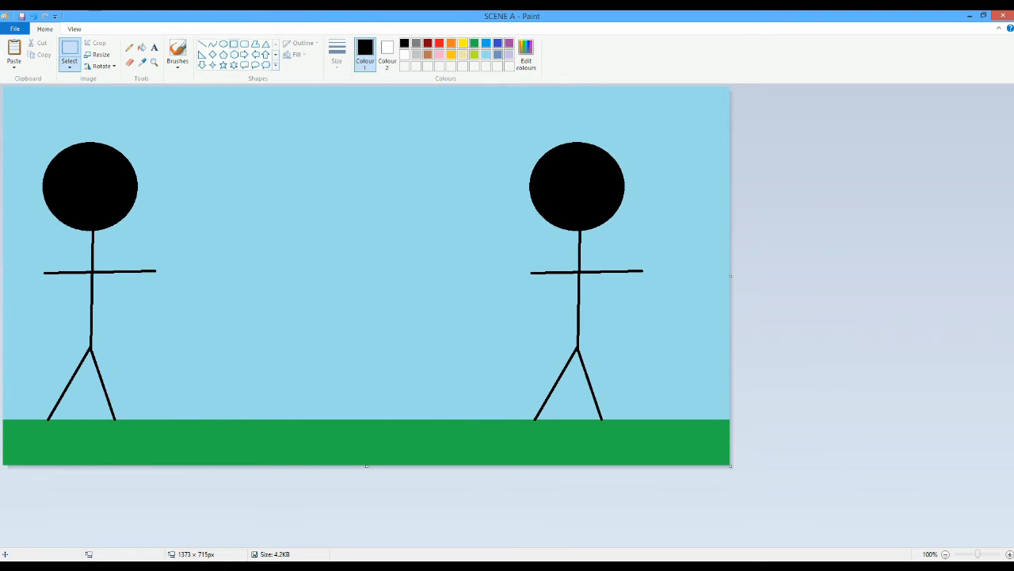
Step: Draw a solid grey gun at the left figure's hand from an upright grip about 31 × 80 px and a horizontal barrel
{"action": "left_click", "coordinate": [234, 43]}
{"action": "left_click", "coordinate": [416, 43]}
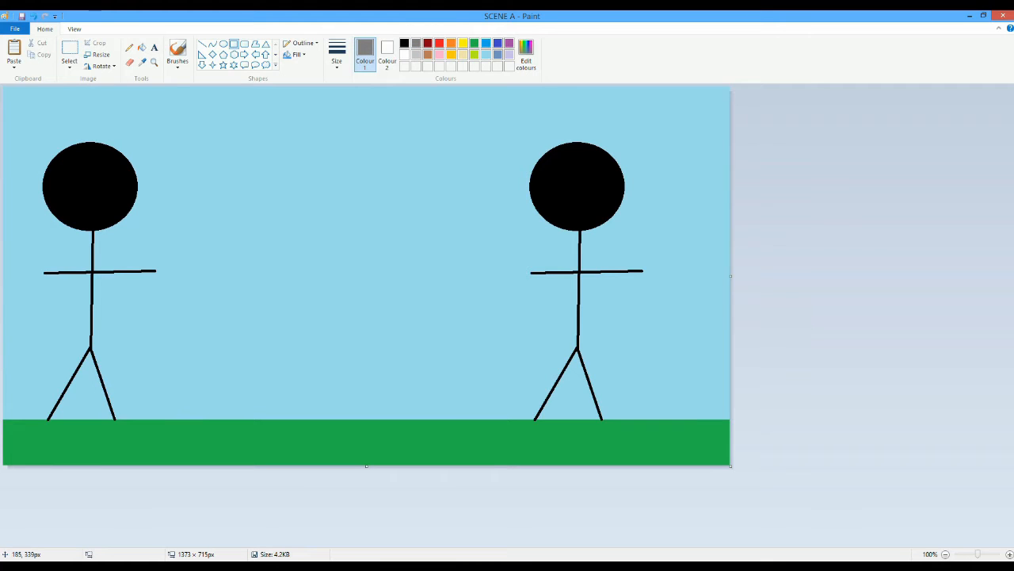
{"action": "mouse_move", "coordinate": [152, 278]}
{"action": "left_mouse_down"}
{"action": "mouse_move", "coordinate": [172, 231]}
{"action": "mouse_move", "coordinate": [156, 257]}
{"action": "left_mouse_up"}
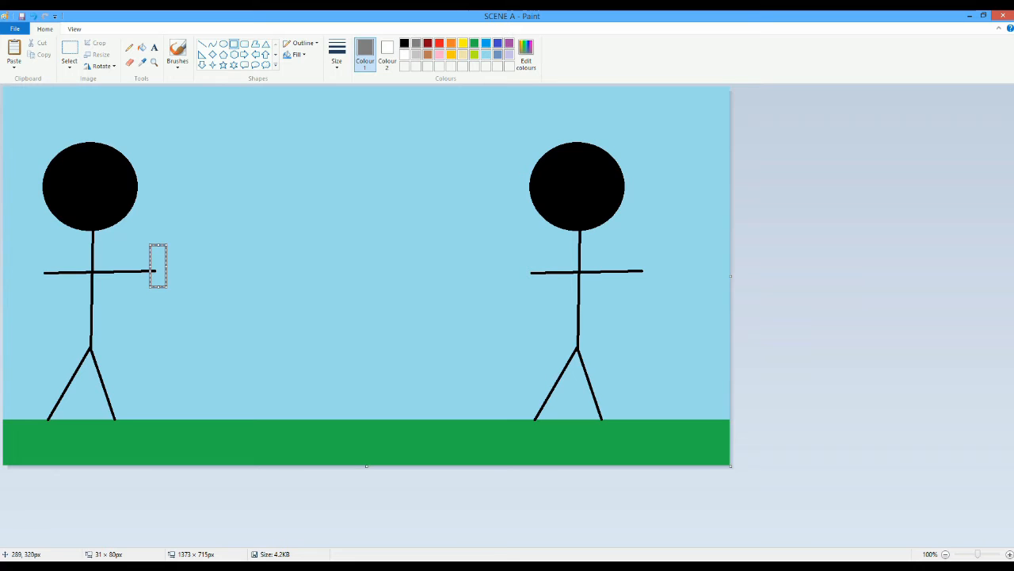
{"action": "left_click", "coordinate": [387, 55]}
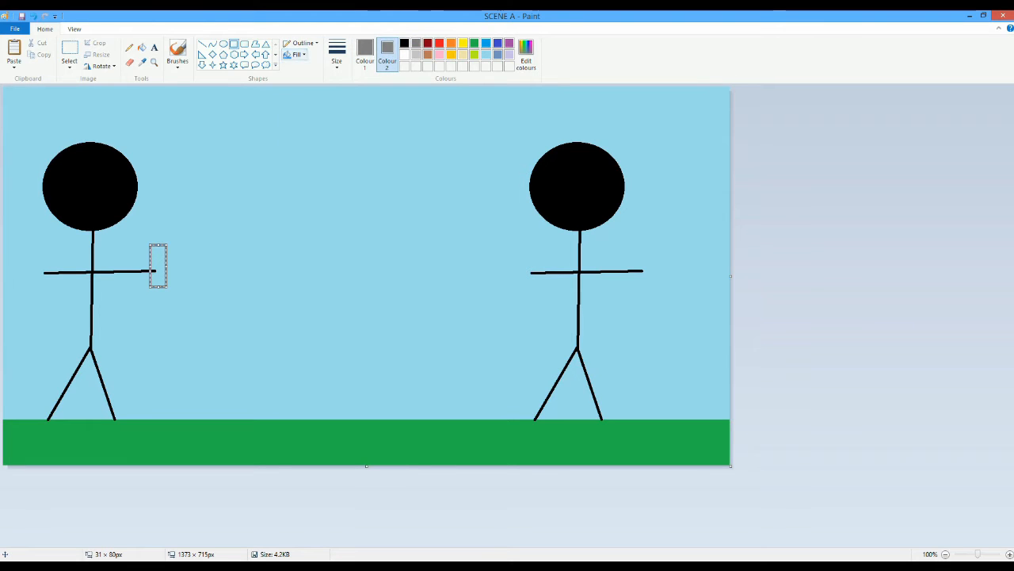
{"action": "left_click", "coordinate": [297, 54]}
{"action": "left_click", "coordinate": [316, 80]}
{"action": "left_click", "coordinate": [236, 327]}
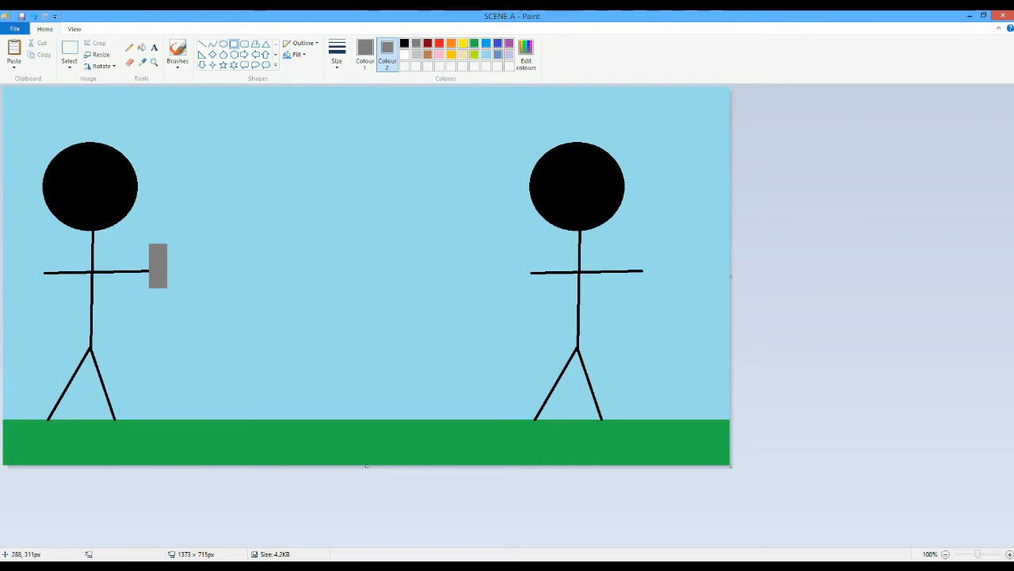
{"action": "left_click_drag", "start_coordinate": [158, 245], "coordinate": [184, 243]}
{"action": "left_click", "coordinate": [238, 234]}
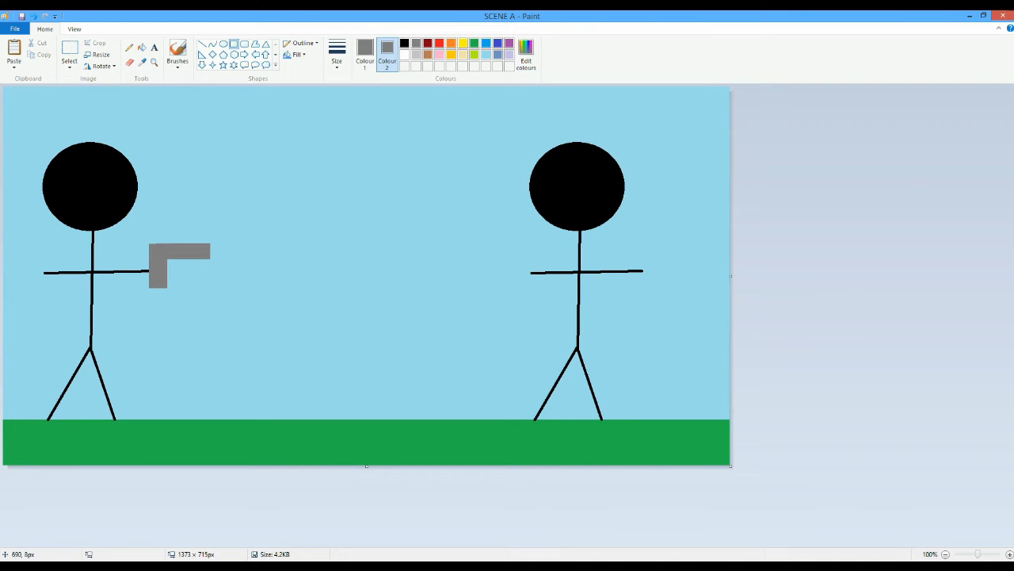
Step: Save the drawing as a separate PNG picture named "SCENE b" in the same folder
{"action": "left_click", "coordinate": [15, 28]}
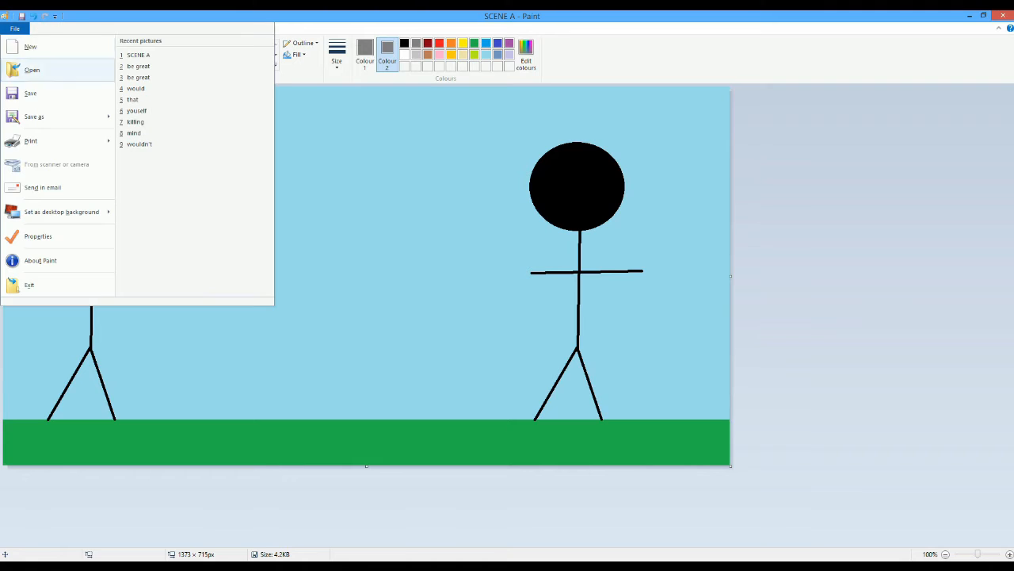
{"action": "left_click", "coordinate": [34, 117]}
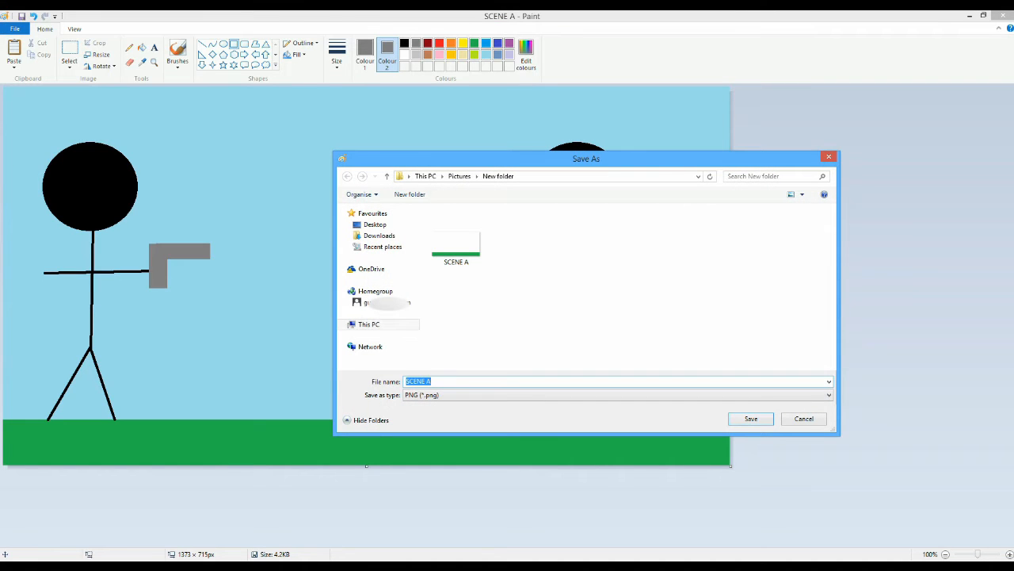
{"action": "left_click", "coordinate": [432, 381]}
{"action": "key", "text": "BackSpace"}
{"action": "type", "text": "b"}
{"action": "key", "text": "Return"}
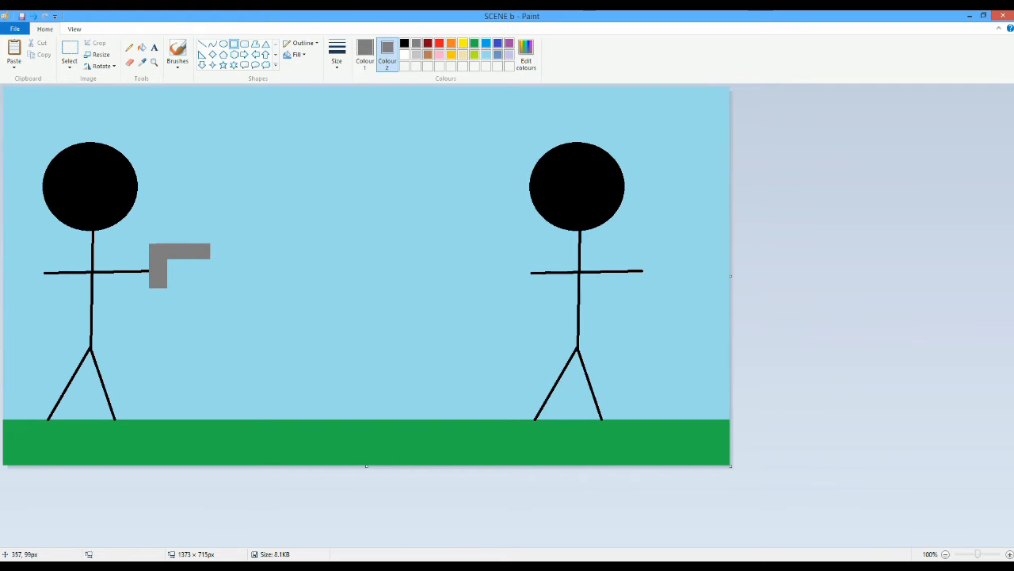
Step: Draw a solid light grey rectangular bullet about 96 × 23 px in the sky beyond the gun's barrel
{"action": "left_click_drag", "start_coordinate": [229, 248], "coordinate": [281, 260]}
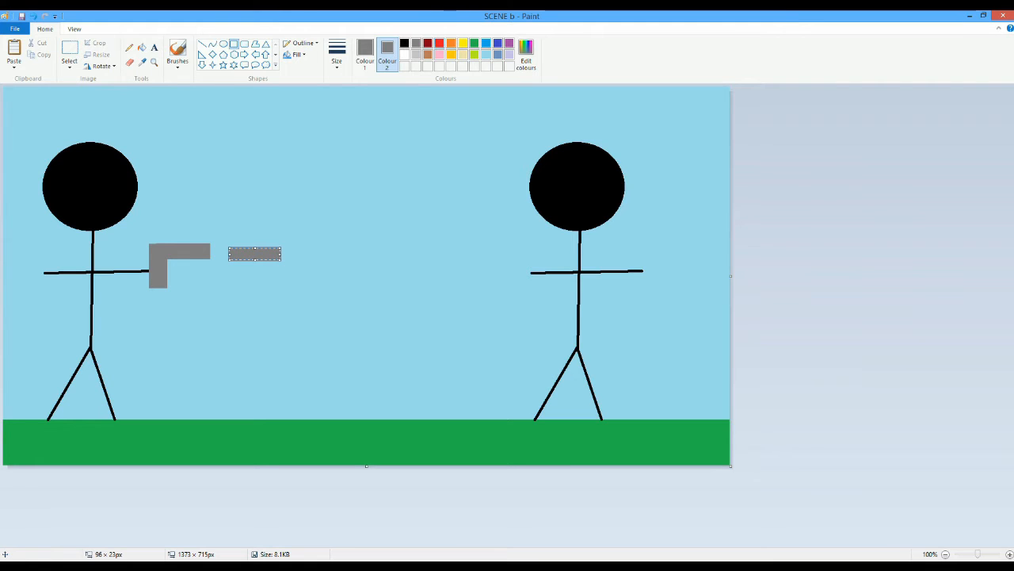
{"action": "left_click", "coordinate": [416, 53]}
{"action": "left_click", "coordinate": [365, 56]}
{"action": "left_click", "coordinate": [416, 53]}
{"action": "left_click", "coordinate": [270, 274]}
{"action": "left_click", "coordinate": [388, 56]}
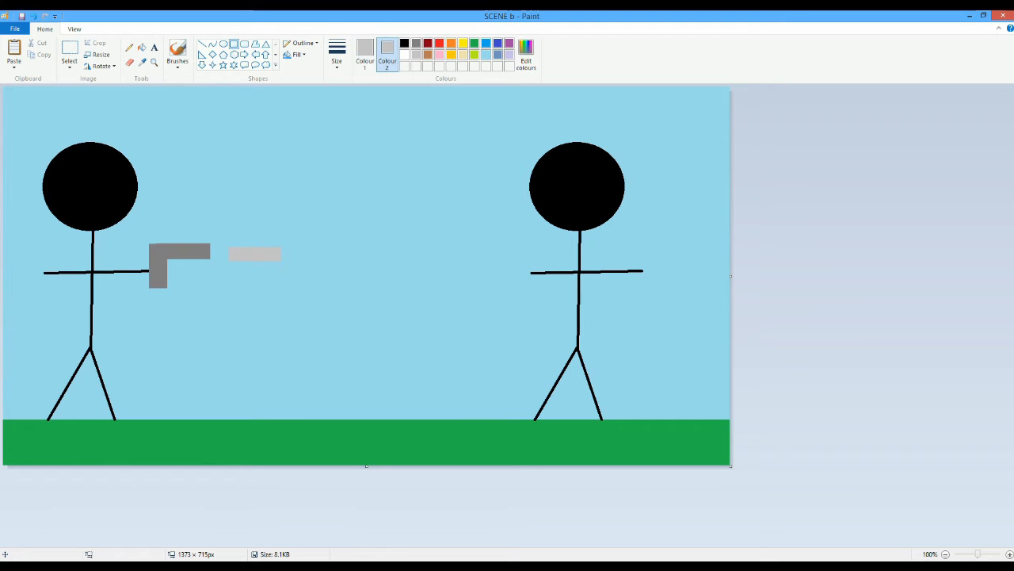
Step: Select the light grey bullet and shift it slightly so it lines up with the gun's barrel
{"action": "left_click", "coordinate": [69, 50]}
{"action": "mouse_move", "coordinate": [260, 256]}
{"action": "left_mouse_down"}
{"action": "mouse_move", "coordinate": [299, 268]}
{"action": "mouse_move", "coordinate": [254, 247]}
{"action": "left_mouse_up"}
{"action": "left_click", "coordinate": [233, 129]}
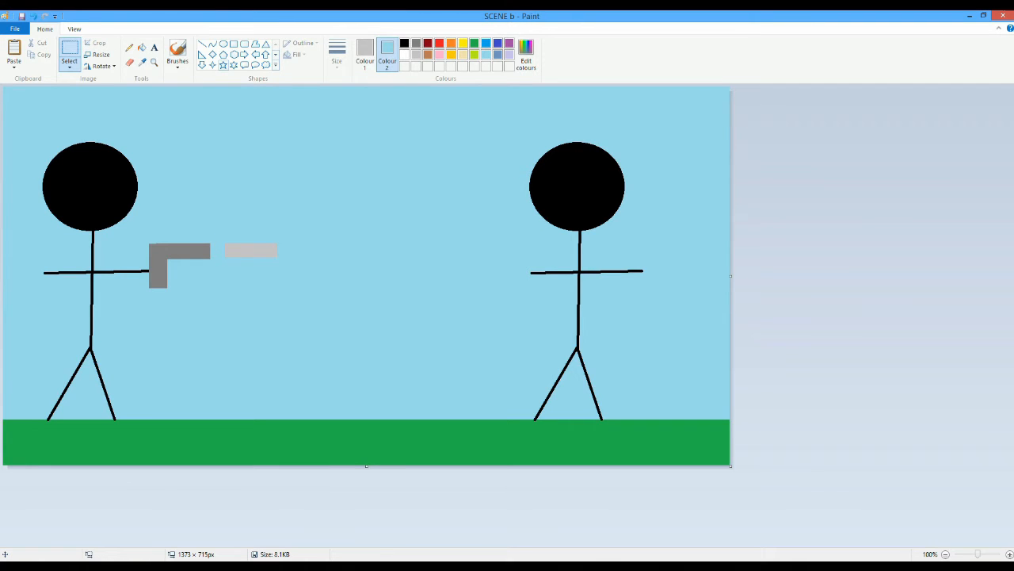
Step: Draw a solid gold five-point star about 73 × 66 px at the gun's muzzle as the flash
{"action": "left_click", "coordinate": [224, 65]}
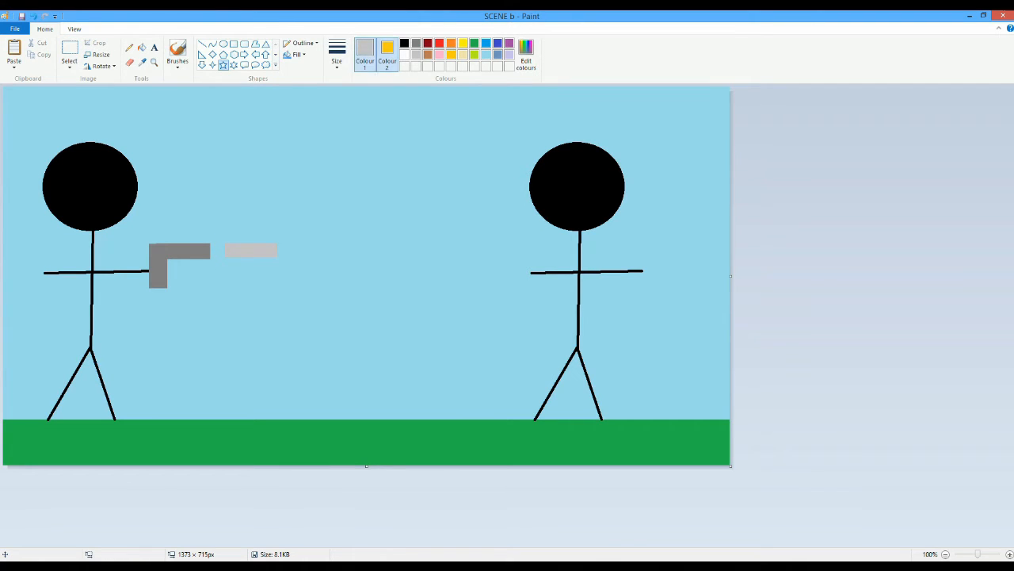
{"action": "left_click", "coordinate": [365, 55]}
{"action": "left_click", "coordinate": [452, 54]}
{"action": "mouse_move", "coordinate": [214, 257]}
{"action": "left_mouse_down"}
{"action": "mouse_move", "coordinate": [252, 222]}
{"action": "mouse_move", "coordinate": [218, 251]}
{"action": "left_mouse_up"}
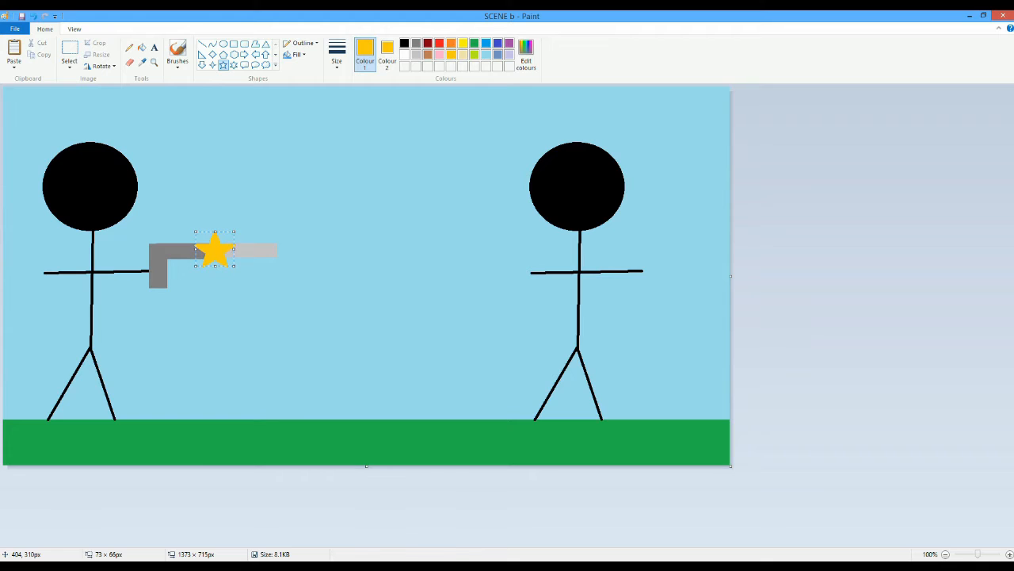
{"action": "left_click", "coordinate": [369, 270]}
Step: Save the drawing as a separate PNG picture named "SCENE c" in the same folder
{"action": "left_click", "coordinate": [14, 29]}
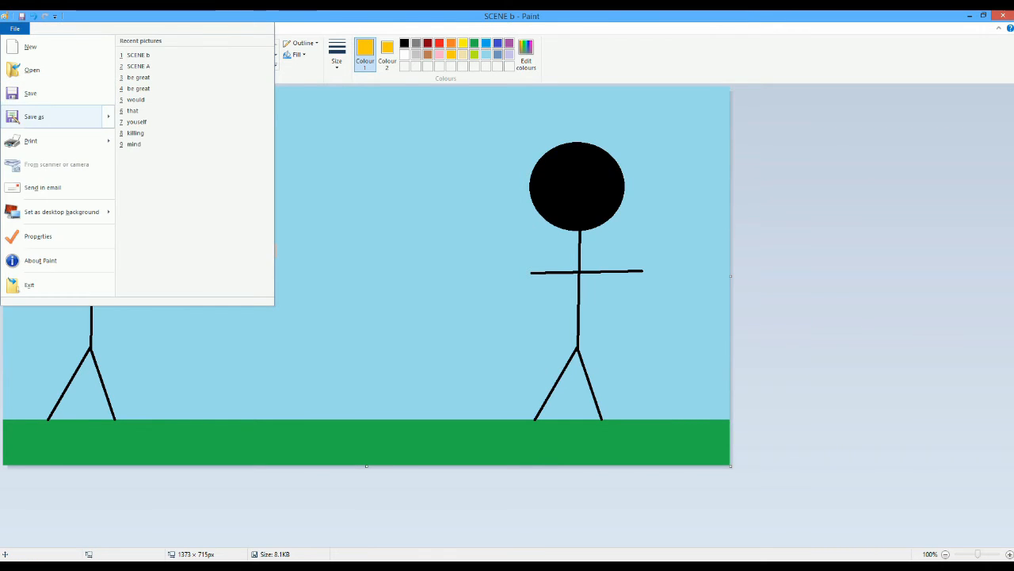
{"action": "left_click", "coordinate": [31, 116]}
{"action": "left_click", "coordinate": [432, 382]}
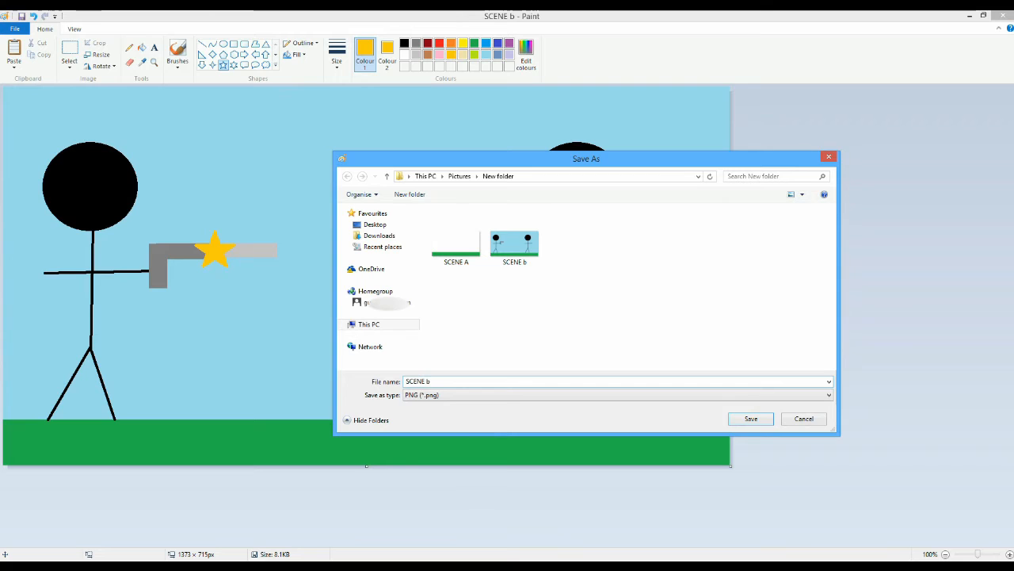
{"action": "key", "text": "BackSpace"}
{"action": "type", "text": "c"}
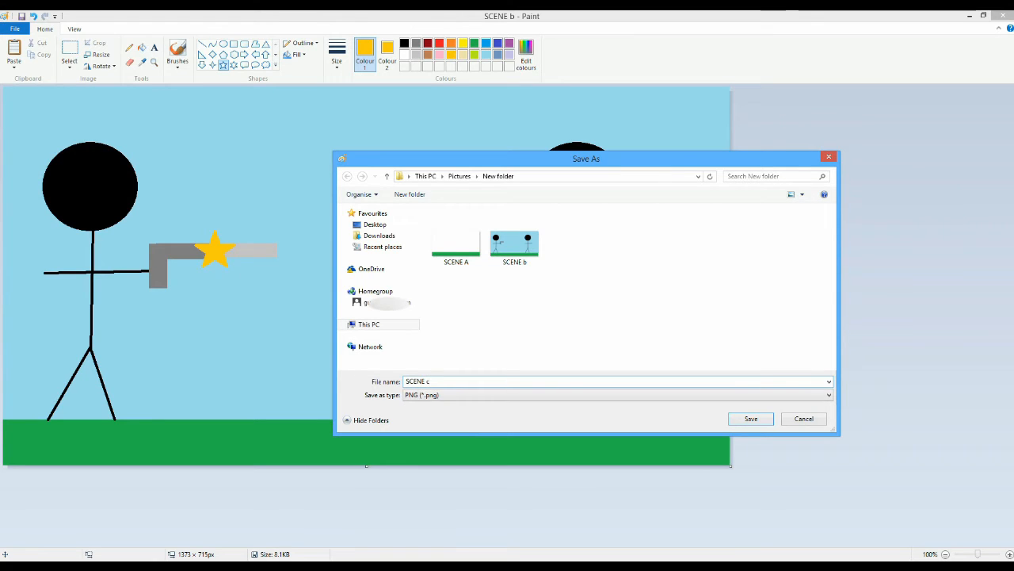
{"action": "key", "text": "Return"}
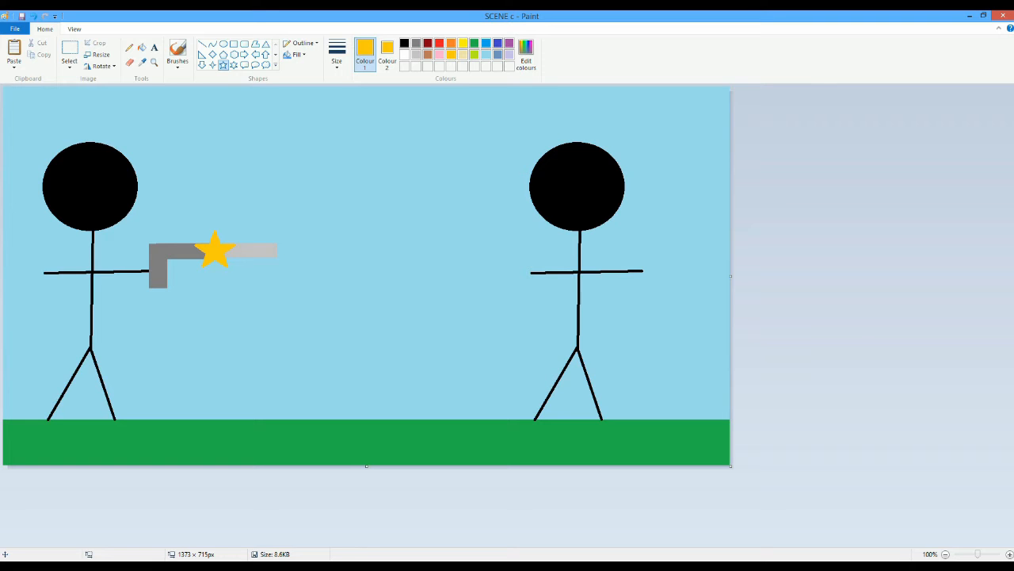
Step: Save the current picture again and open the earlier picture "SCENE b"
{"action": "left_click", "coordinate": [15, 29]}
{"action": "left_click", "coordinate": [30, 94]}
{"action": "left_click", "coordinate": [15, 29]}
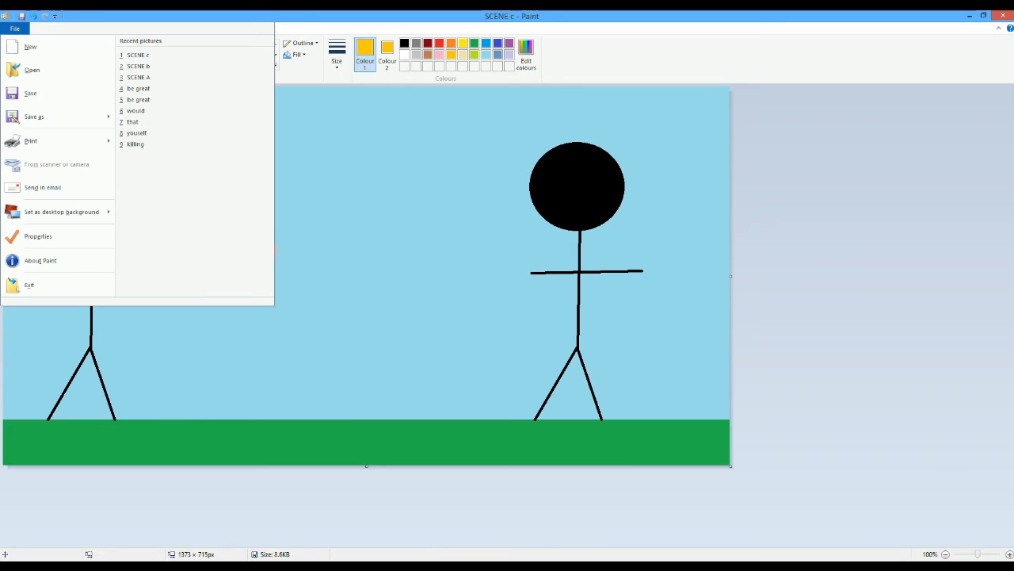
{"action": "left_click", "coordinate": [32, 69]}
{"action": "double_click", "coordinate": [514, 238]}
Step: Draw a solid light grey bullet rectangle a short distance in front of the gun's barrel
{"action": "left_click", "coordinate": [234, 44]}
{"action": "left_click", "coordinate": [416, 54]}
{"action": "left_click", "coordinate": [387, 55]}
{"action": "left_click", "coordinate": [416, 54]}
{"action": "mouse_move", "coordinate": [235, 242]}
{"action": "left_mouse_down"}
{"action": "mouse_move", "coordinate": [322, 256]}
{"action": "mouse_move", "coordinate": [299, 259]}
{"action": "left_mouse_up"}
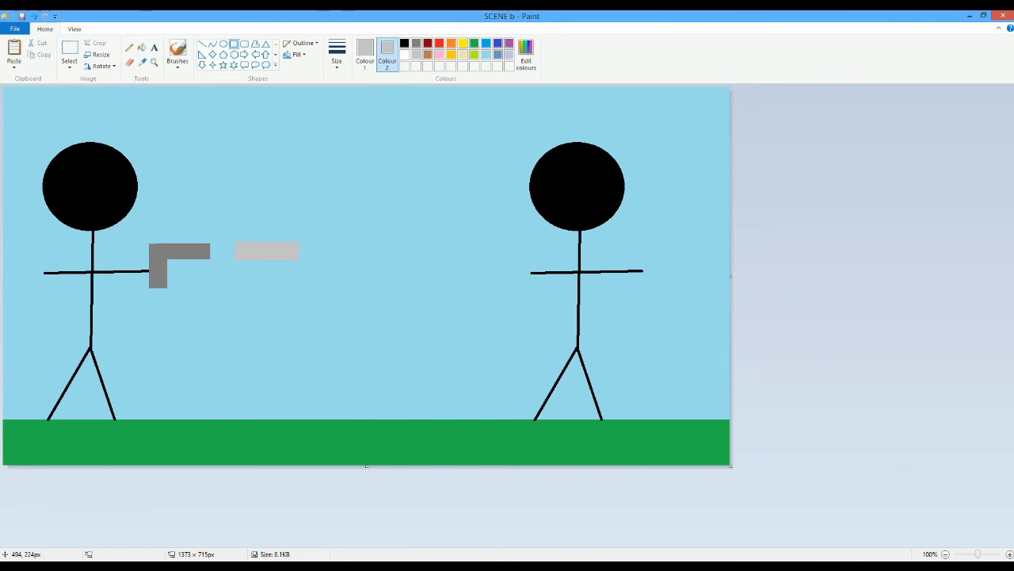
Step: Save the drawing as a separate PNG picture named "SCENE d"
{"action": "left_click", "coordinate": [15, 29]}
{"action": "left_click", "coordinate": [34, 116]}
{"action": "left_click", "coordinate": [444, 381]}
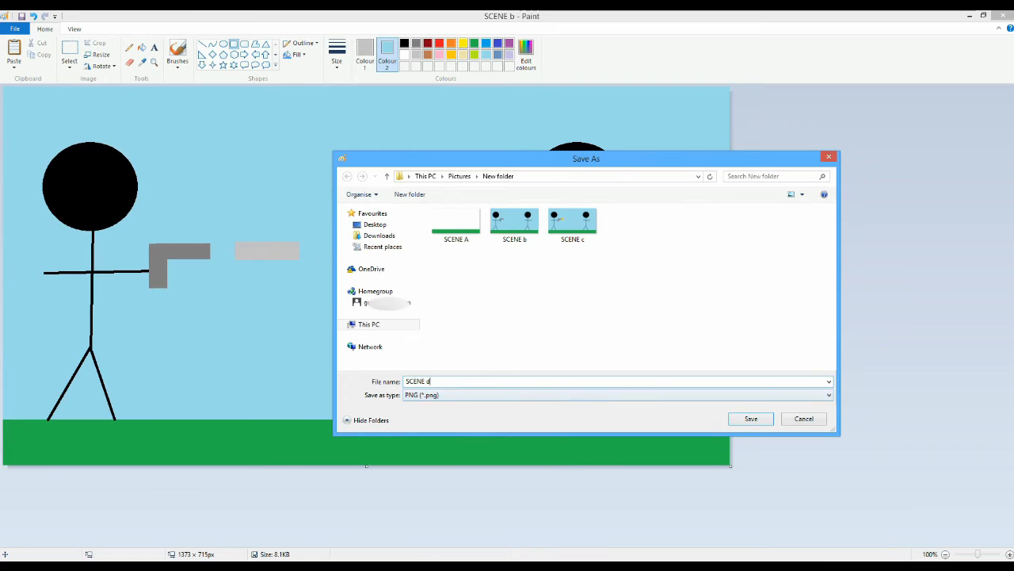
{"action": "key", "text": "Return"}
{"action": "key", "text": "Return"}
Step: Select the light grey bullet and move it farther from the gun toward the right figure
{"action": "left_click", "coordinate": [70, 49]}
{"action": "left_click_drag", "start_coordinate": [228, 237], "coordinate": [302, 262]}
{"action": "left_click_drag", "start_coordinate": [266, 250], "coordinate": [330, 245]}
{"action": "left_click", "coordinate": [333, 317]}
Step: Save the drawing as a separate picture named "SCENE e"
{"action": "left_click", "coordinate": [15, 29]}
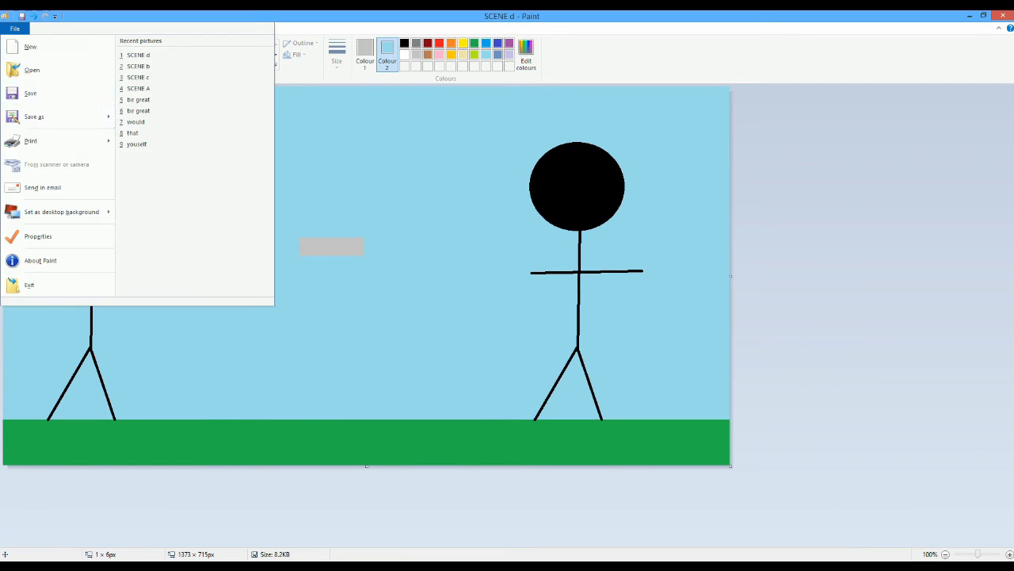
{"action": "left_click", "coordinate": [33, 117]}
{"action": "left_click", "coordinate": [444, 381]}
{"action": "key", "text": "Return"}
Step: Move the bullet close to the right figure and save the drawing as "SCENE f"
{"action": "left_click_drag", "start_coordinate": [333, 245], "coordinate": [482, 250]}
{"action": "left_click", "coordinate": [15, 29]}
{"action": "left_click", "coordinate": [33, 116]}
{"action": "left_click", "coordinate": [429, 381]}
{"action": "key", "text": "Return"}
Step: Deselect the bullet and save the drawing as a separate picture named "SCENE g"
{"action": "left_click", "coordinate": [460, 317]}
{"action": "left_click", "coordinate": [15, 28]}
{"action": "left_click", "coordinate": [33, 117]}
{"action": "left_click", "coordinate": [428, 381]}
{"action": "key", "text": "BackSpace"}
{"action": "type", "text": "g"}
{"action": "key", "text": "Return"}
Step: Move the bullet up against the right figure's body line and save the drawing as "SCENE h"
{"action": "left_click_drag", "start_coordinate": [488, 251], "coordinate": [541, 251]}
{"action": "left_click", "coordinate": [15, 29]}
{"action": "left_click", "coordinate": [33, 116]}
{"action": "left_click", "coordinate": [428, 382]}
{"action": "key", "text": "BackSpace"}
{"action": "type", "text": "h"}
{"action": "key", "text": "Return"}
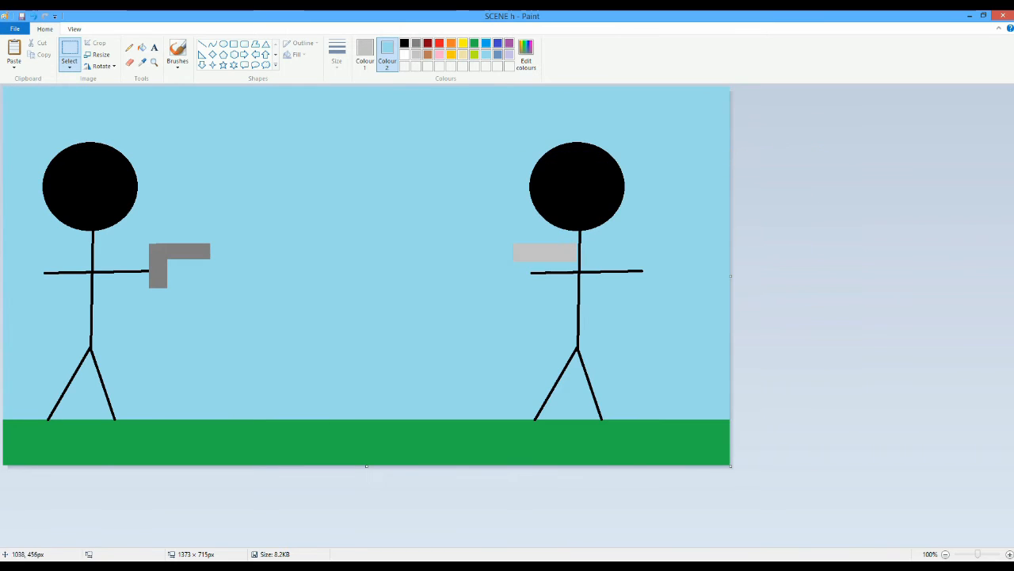
Step: Widen the canvas on its right side to 1825 × 715 px
{"action": "left_click_drag", "start_coordinate": [730, 276], "coordinate": [970, 276]}
{"action": "left_click", "coordinate": [234, 43]}
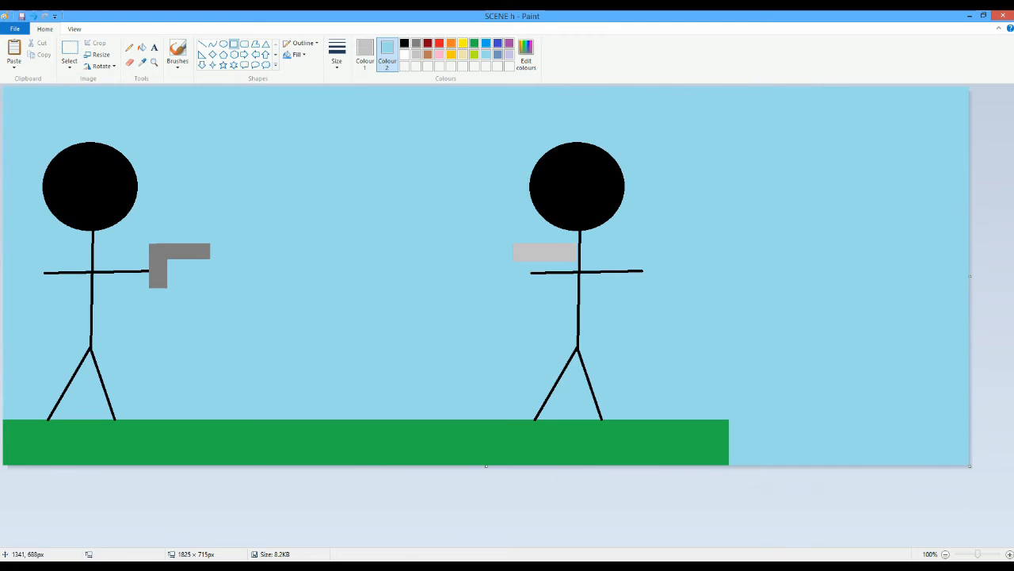
{"action": "left_click_drag", "start_coordinate": [730, 463], "coordinate": [1013, 61]}
{"action": "left_click_drag", "start_coordinate": [876, 156], "coordinate": [126, 153]}
Step: Shift the entire picture left until the gun holder is out of the scene and narrow the canvas to 1440 px
{"action": "left_click", "coordinate": [70, 66]}
{"action": "left_click", "coordinate": [91, 127]}
{"action": "left_click_drag", "start_coordinate": [259, 171], "coordinate": [48, 173]}
{"action": "left_click_drag", "start_coordinate": [971, 276], "coordinate": [766, 275]}
Step: Select the area around the remaining stick figure and save the drawing as "SCENE i"
{"action": "left_click", "coordinate": [70, 49]}
{"action": "left_click_drag", "start_coordinate": [282, 133], "coordinate": [435, 419]}
{"action": "left_click", "coordinate": [15, 29]}
{"action": "left_click", "coordinate": [32, 116]}
{"action": "type", "text": "SCENE i"}
{"action": "key", "text": "Return"}
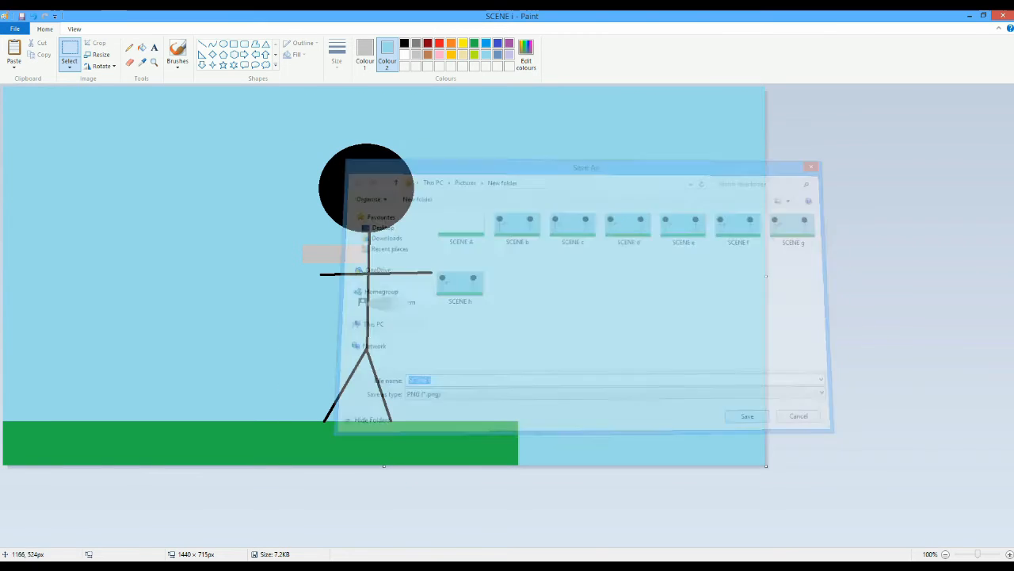
Step: Rotate the selected stick figure right 90° above the ground and save the drawing as "SCENE j"
{"action": "left_click", "coordinate": [100, 66]}
{"action": "left_click", "coordinate": [111, 78]}
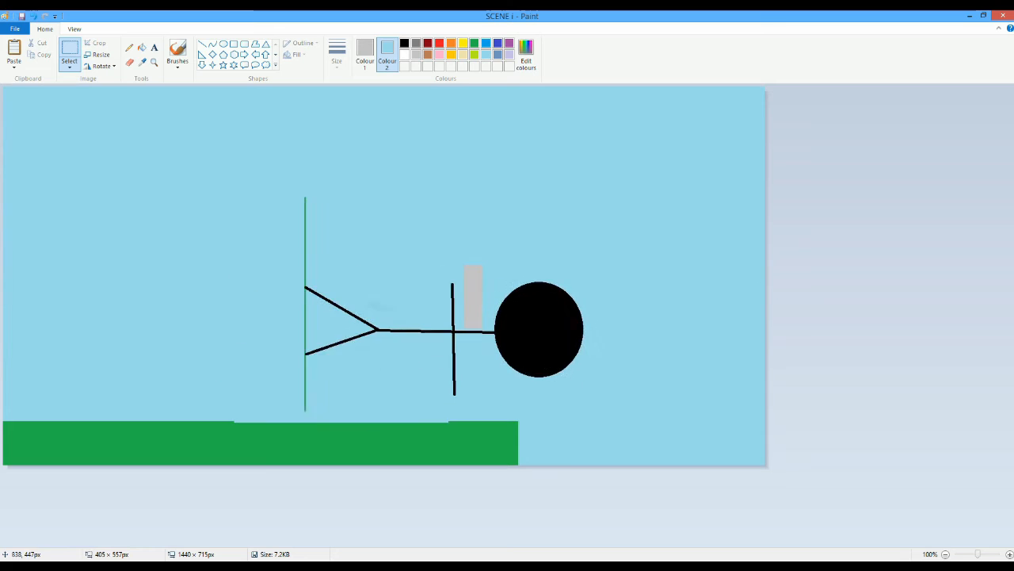
{"action": "left_click", "coordinate": [15, 29]}
{"action": "left_click", "coordinate": [32, 116]}
{"action": "type", "text": "SCENE "}
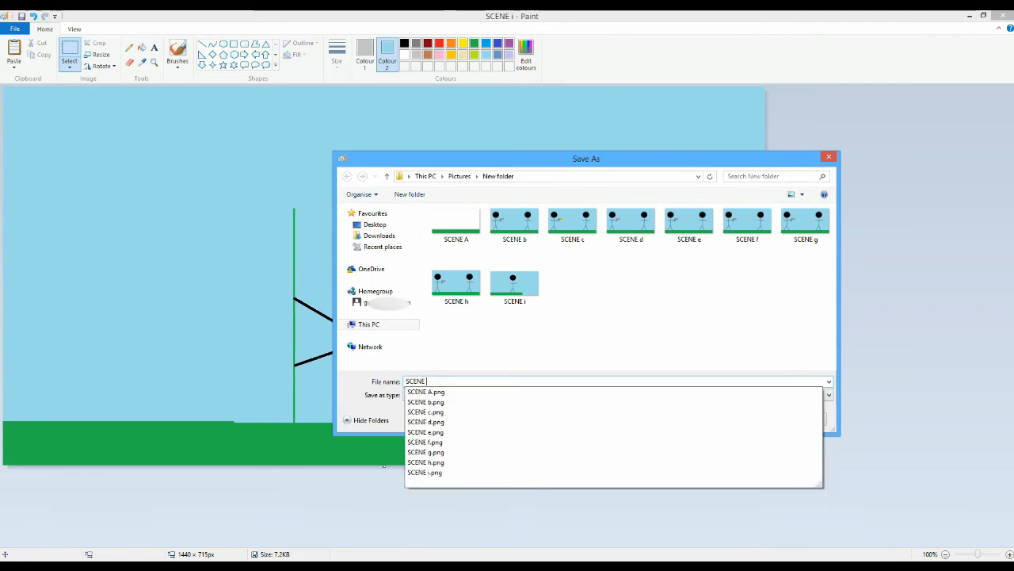
{"action": "type", "text": "j"}
{"action": "key", "text": "Return"}
Step: Rotate the selected lying figure right 90° and place it upside down at the scene's right side
{"action": "right_click", "coordinate": [492, 290]}
{"action": "mouse_move", "coordinate": [518, 379]}
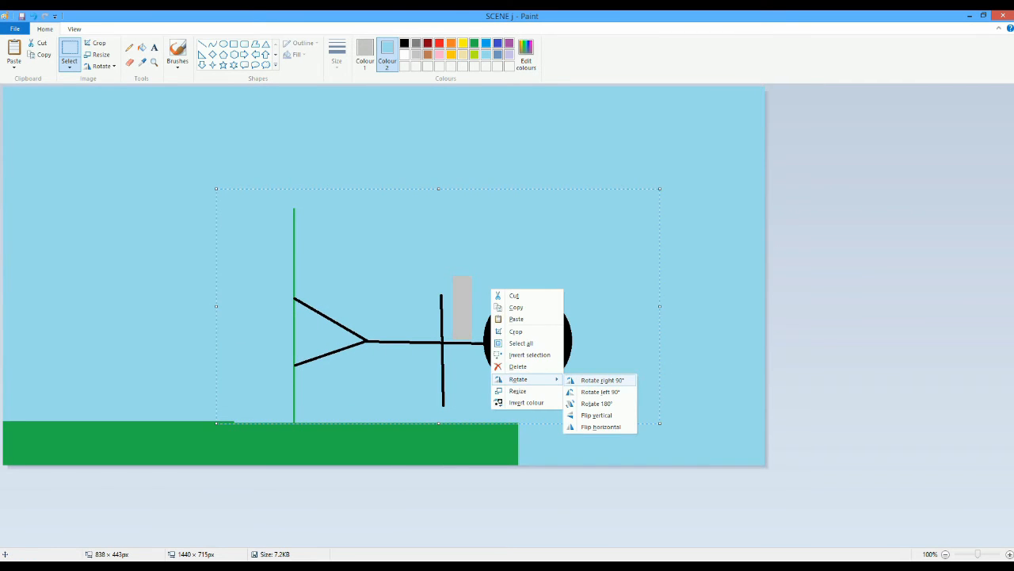
{"action": "left_click", "coordinate": [602, 379]}
Step: Save the drawing with the upside-down figure as a separate picture named "SCENE k"
{"action": "left_click", "coordinate": [15, 29]}
{"action": "left_click", "coordinate": [31, 115]}
{"action": "left_click", "coordinate": [432, 381]}
{"action": "key", "text": "BackSpace"}
{"action": "type", "text": "k"}
{"action": "key", "text": "Return"}
Step: Cover the area from the scene's left edge to the end of the ground with a full-height solid green rectangle
{"action": "left_click", "coordinate": [233, 43]}
{"action": "left_click", "coordinate": [366, 54]}
{"action": "left_click", "coordinate": [475, 43]}
{"action": "left_click", "coordinate": [387, 54]}
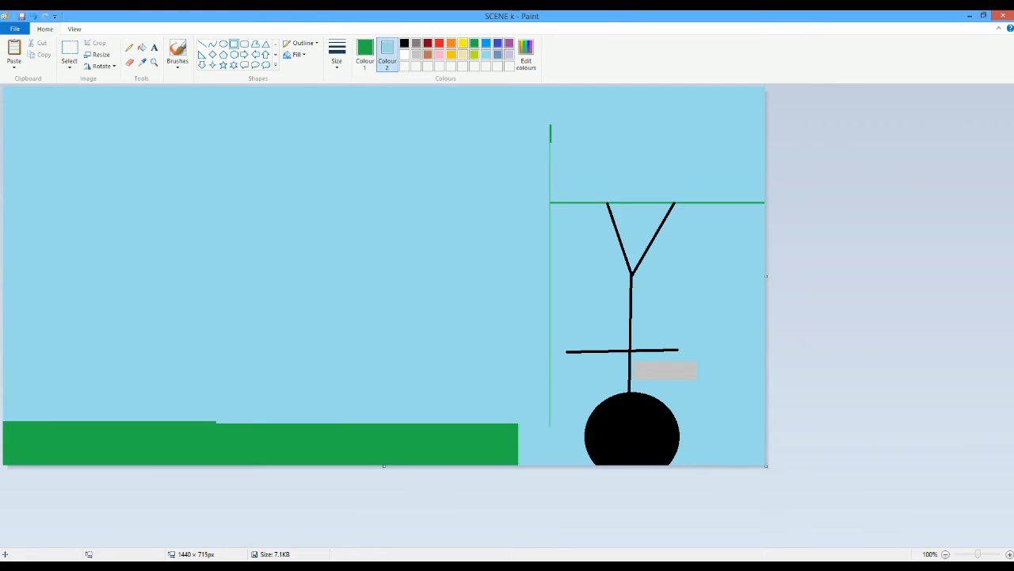
{"action": "left_click_drag", "start_coordinate": [4, 88], "coordinate": [521, 463]}
Step: Save the drawing with the green cliff as a separate picture named "SCENE l"
{"action": "left_click", "coordinate": [15, 28]}
{"action": "left_click", "coordinate": [32, 116]}
{"action": "left_click", "coordinate": [433, 380]}
{"action": "key", "text": "BackSpace"}
{"action": "type", "text": "l"}
{"action": "key", "text": "Return"}
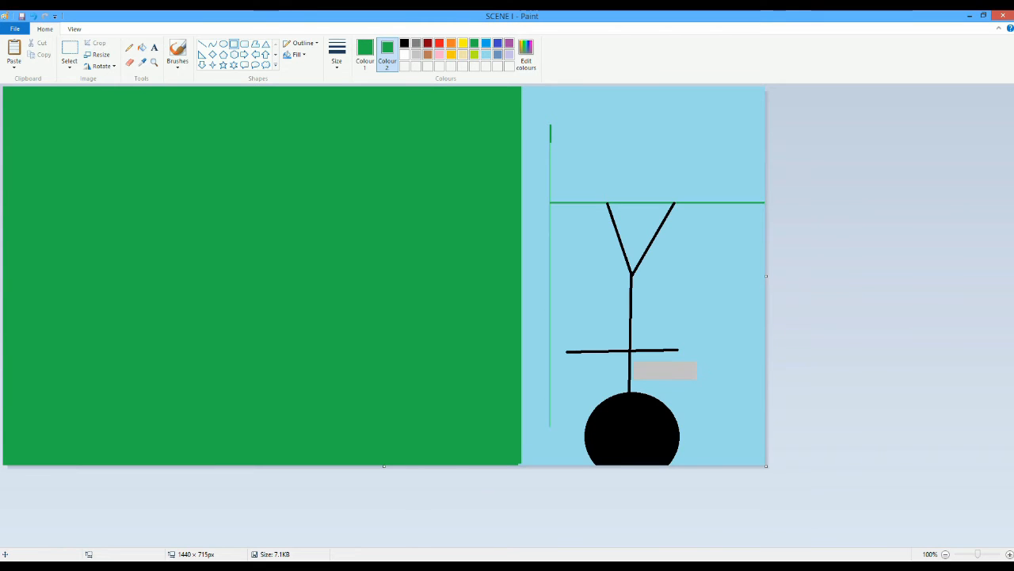
Step: Open the saved picture "SCENE j" from the same folder
{"action": "left_click", "coordinate": [15, 28]}
{"action": "left_click", "coordinate": [31, 69]}
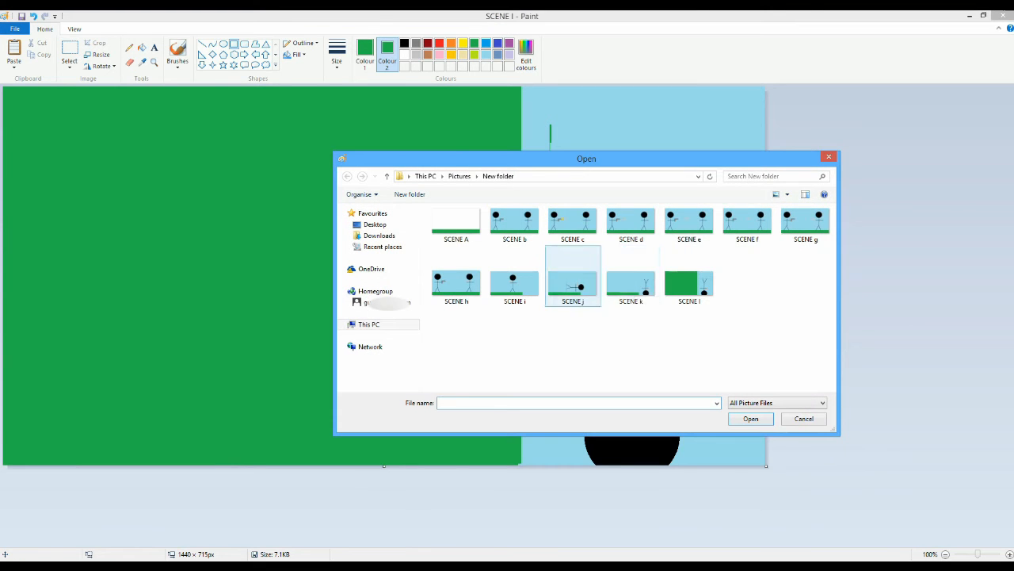
{"action": "double_click", "coordinate": [572, 281]}
Step: Select the lying stick figure, rotate it right 90° and move it upside down to the scene's right side
{"action": "left_click", "coordinate": [69, 54]}
{"action": "left_click_drag", "start_coordinate": [601, 424], "coordinate": [602, 423]}
{"action": "right_click", "coordinate": [395, 319]}
{"action": "left_click", "coordinate": [428, 421]}
{"action": "left_click", "coordinate": [132, 251]}
{"action": "right_click", "coordinate": [373, 243]}
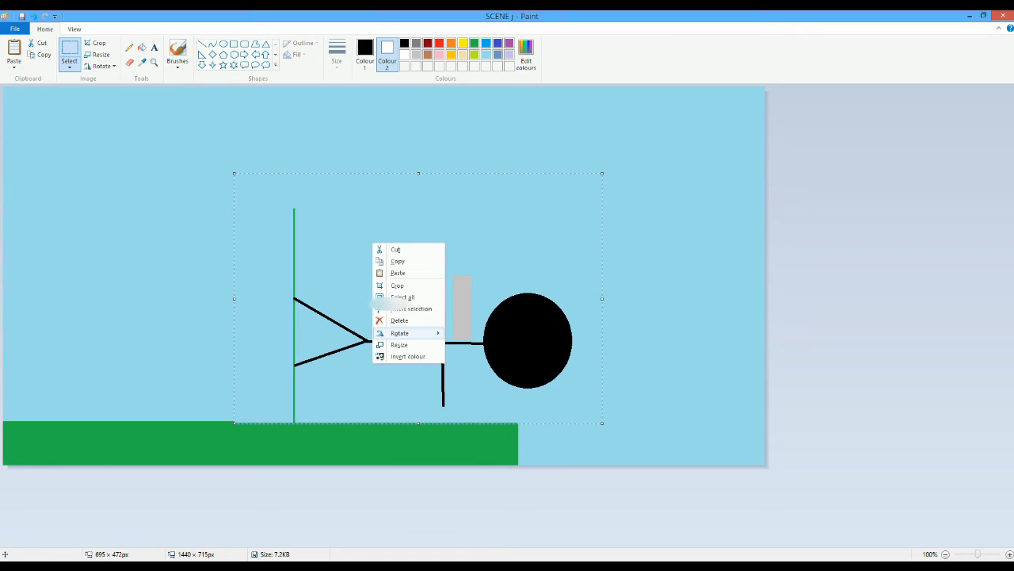
{"action": "mouse_move", "coordinate": [412, 333]}
{"action": "left_click", "coordinate": [482, 335]}
{"action": "left_click_drag", "start_coordinate": [475, 324], "coordinate": [734, 275]}
{"action": "left_click", "coordinate": [306, 224]}
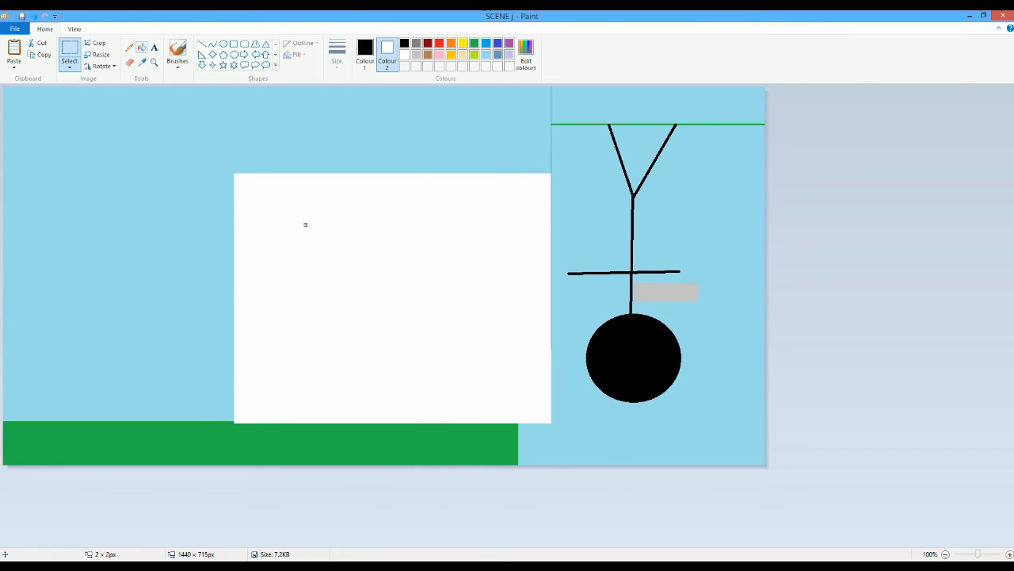
Step: Flood-fill the white gap left by the moved figure with the light blue sky colour
{"action": "left_click", "coordinate": [142, 47]}
{"action": "left_click", "coordinate": [486, 55]}
{"action": "left_click", "coordinate": [413, 230]}
{"action": "left_click", "coordinate": [364, 54]}
{"action": "left_click", "coordinate": [486, 55]}
{"action": "left_click", "coordinate": [396, 238]}
Step: Draw a full-height solid green cliff rectangle from the scene's left edge to the end of the ground
{"action": "left_click", "coordinate": [233, 44]}
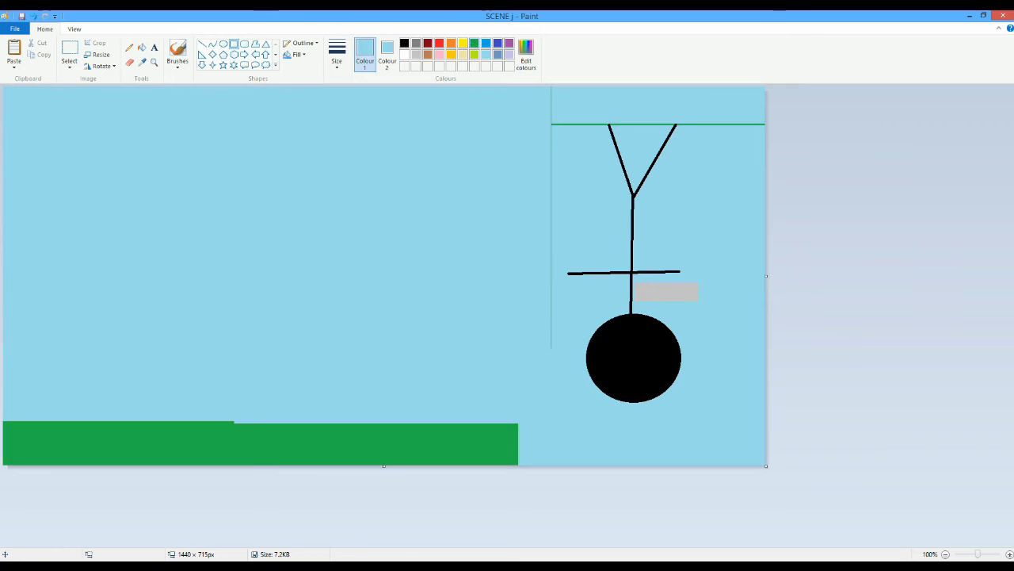
{"action": "left_click", "coordinate": [474, 42]}
{"action": "left_click_drag", "start_coordinate": [523, 462], "coordinate": [1, 12]}
{"action": "left_click_drag", "start_coordinate": [262, 238], "coordinate": [256, 251]}
{"action": "left_click", "coordinate": [386, 54]}
{"action": "left_click", "coordinate": [474, 43]}
{"action": "left_click_drag", "start_coordinate": [518, 252], "coordinate": [512, 258]}
Step: Extend the green ground as a thin strip beneath the falling figure and draw a solid green triangular spike reaching its head
{"action": "left_click", "coordinate": [510, 506]}
{"action": "mouse_move", "coordinate": [509, 507]}
{"action": "left_mouse_down"}
{"action": "mouse_move", "coordinate": [724, 443]}
{"action": "mouse_move", "coordinate": [817, 447]}
{"action": "left_mouse_up"}
{"action": "left_click", "coordinate": [266, 44]}
{"action": "left_click_drag", "start_coordinate": [592, 447], "coordinate": [682, 362]}
Step: Redraw the falling figure's head as a solid black ellipse over the tip of the green spike
{"action": "left_click", "coordinate": [223, 44]}
{"action": "left_click", "coordinate": [404, 43]}
{"action": "left_click", "coordinate": [365, 55]}
{"action": "left_click", "coordinate": [404, 43]}
{"action": "left_click_drag", "start_coordinate": [587, 313], "coordinate": [681, 402]}
Step: Try to draw a red-outlined polygon around the green spike below the head, and undo it
{"action": "left_click", "coordinate": [255, 44]}
{"action": "left_click", "coordinate": [439, 42]}
{"action": "left_click_drag", "start_coordinate": [599, 449], "coordinate": [569, 451]}
{"action": "left_click", "coordinate": [553, 442]}
{"action": "left_click", "coordinate": [561, 427]}
{"action": "left_click", "coordinate": [588, 408]}
{"action": "left_click", "coordinate": [610, 397]}
{"action": "left_click", "coordinate": [647, 392]}
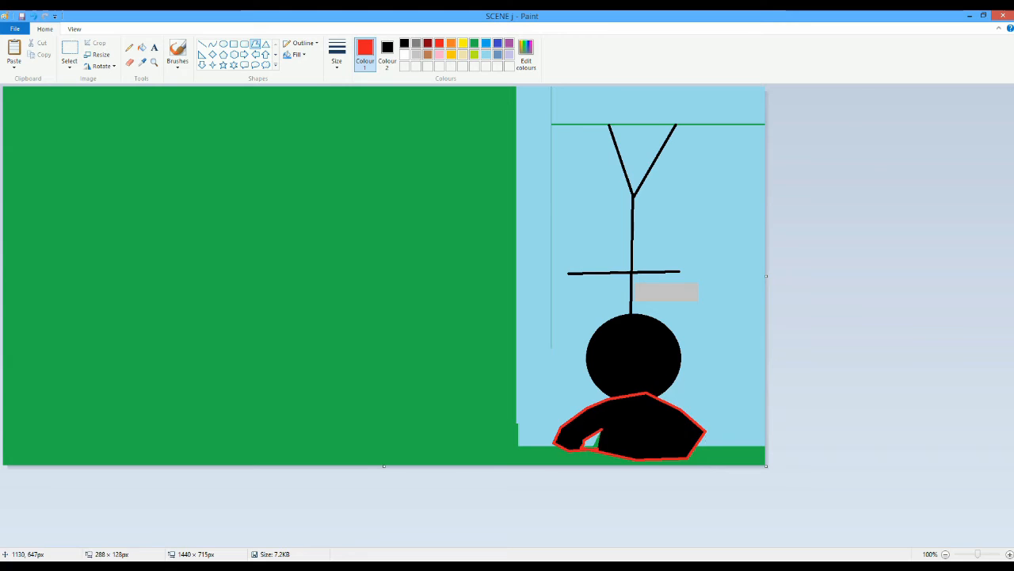
{"action": "key", "text": "ctrl+z"}
Step: Draw solid red blood polygons on both sides of the green spike beneath the head
{"action": "left_click", "coordinate": [387, 56]}
{"action": "left_click", "coordinate": [439, 43]}
{"action": "mouse_move", "coordinate": [620, 395]}
{"action": "left_mouse_down"}
{"action": "mouse_move", "coordinate": [611, 397]}
{"action": "mouse_move", "coordinate": [667, 411]}
{"action": "left_mouse_up"}
{"action": "left_click", "coordinate": [594, 408]}
{"action": "left_click", "coordinate": [578, 439]}
{"action": "left_click", "coordinate": [598, 447]}
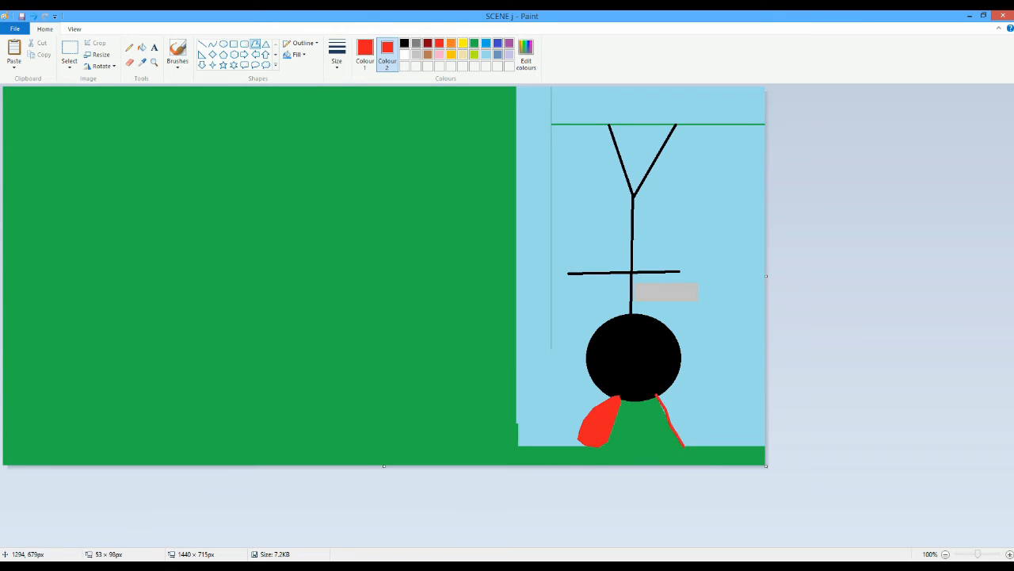
{"action": "left_click", "coordinate": [697, 448]}
{"action": "left_click", "coordinate": [688, 407]}
Step: Add solid red blood shapes over the lower edge of the head and at the neck above it
{"action": "left_click", "coordinate": [631, 370]}
{"action": "left_click", "coordinate": [634, 413]}
{"action": "left_click", "coordinate": [601, 396]}
{"action": "left_click_drag", "start_coordinate": [635, 321], "coordinate": [626, 316]}
{"action": "left_click", "coordinate": [668, 300]}
{"action": "left_click", "coordinate": [661, 320]}
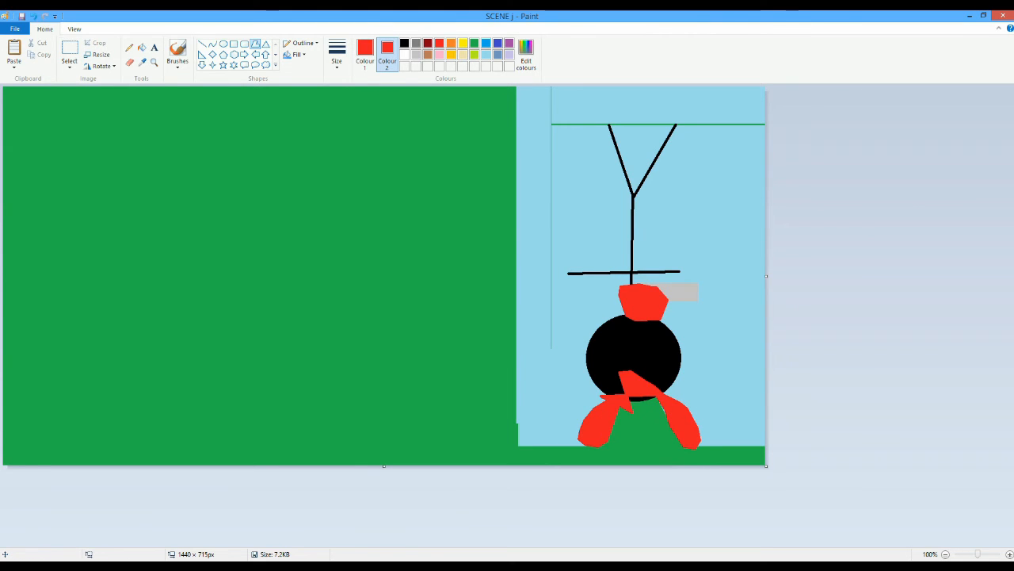
Step: Save the picture as a new file named SCENE m
{"action": "left_click", "coordinate": [14, 29]}
{"action": "left_click", "coordinate": [34, 116]}
{"action": "left_click", "coordinate": [445, 381]}
{"action": "key", "text": "BackSpace"}
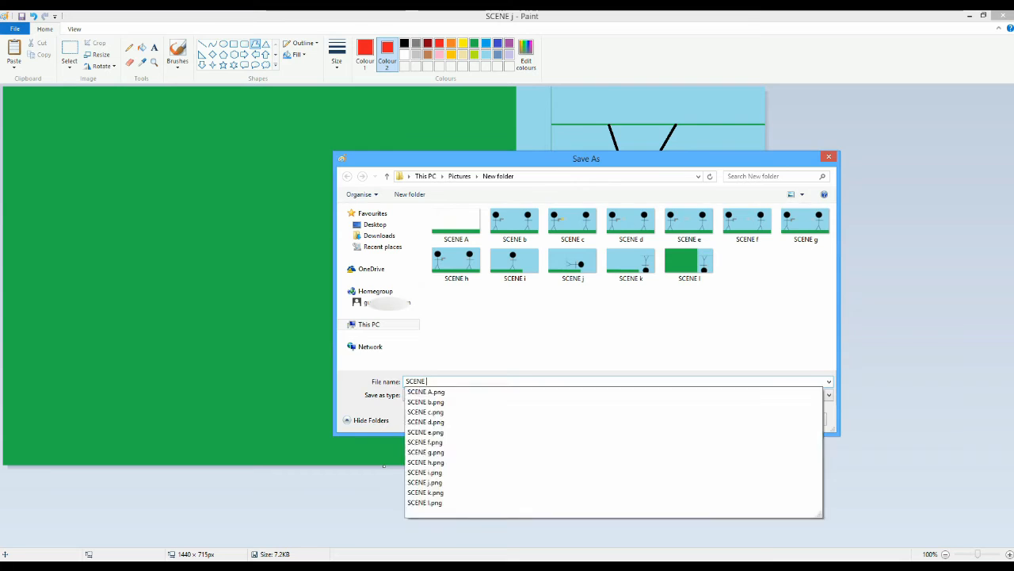
{"action": "type", "text": "m"}
{"action": "key", "text": "Return"}
{"action": "key", "text": "Return"}
Step: Open the SCENE h picture and delete the area holding the unarmed figure and the bullet
{"action": "left_click", "coordinate": [14, 28]}
{"action": "left_click", "coordinate": [34, 70]}
{"action": "double_click", "coordinate": [456, 266]}
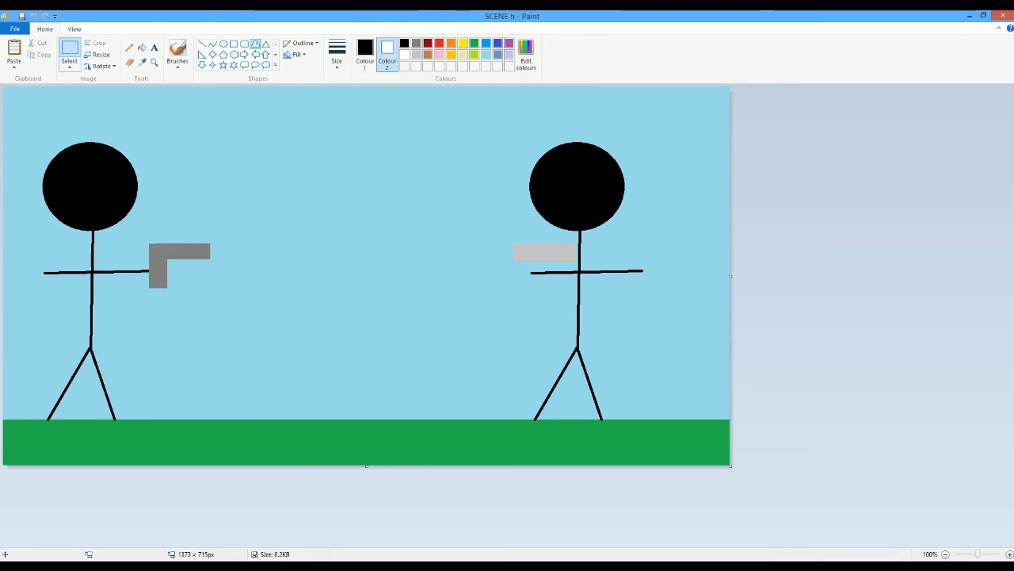
{"action": "left_click", "coordinate": [70, 49]}
{"action": "left_click_drag", "start_coordinate": [398, 131], "coordinate": [731, 418]}
{"action": "key", "text": "Delete"}
Step: Fill the blank white area with the light blue of the sky
{"action": "left_click", "coordinate": [142, 48]}
{"action": "left_click", "coordinate": [365, 54]}
{"action": "left_click", "coordinate": [486, 54]}
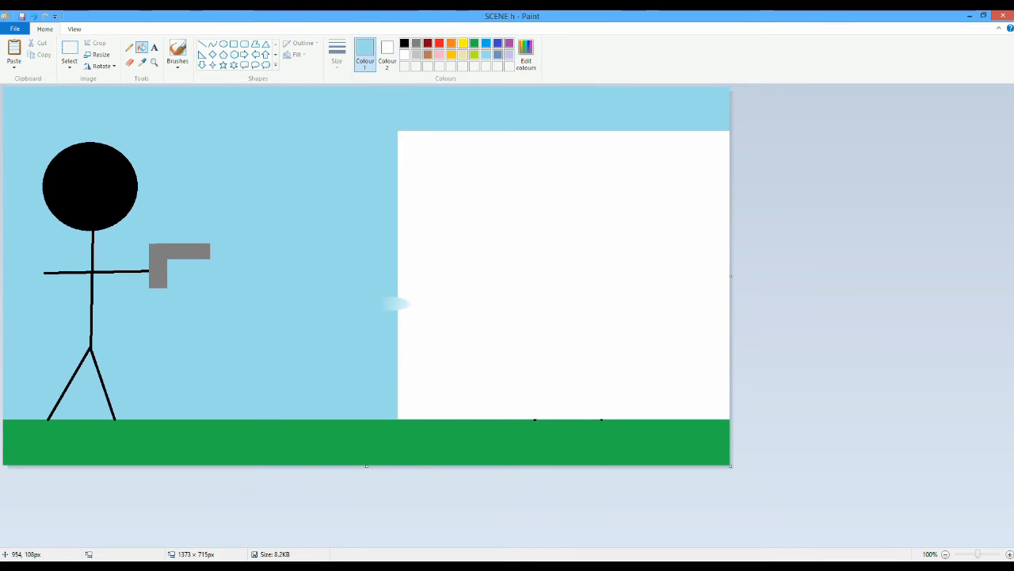
{"action": "left_click", "coordinate": [510, 150]}
Step: Draw a wheel as a light grey ellipse about 192 × 169 px overlapping the ground's upper edge, and fill it light grey
{"action": "left_click", "coordinate": [223, 44]}
{"action": "left_click", "coordinate": [404, 44]}
{"action": "left_click", "coordinate": [416, 54]}
{"action": "left_click_drag", "start_coordinate": [413, 431], "coordinate": [513, 341]}
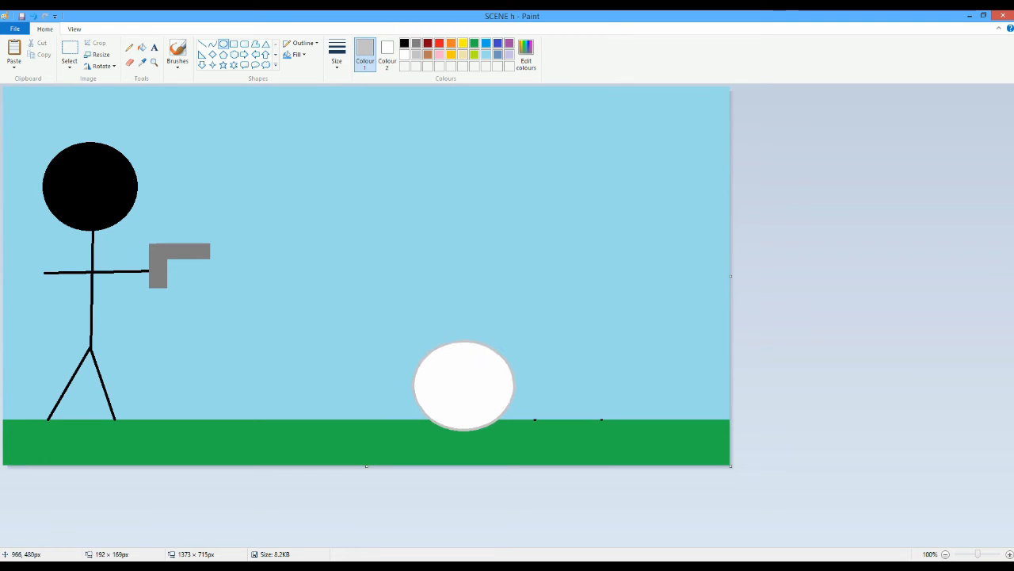
{"action": "left_click_drag", "start_coordinate": [464, 386], "coordinate": [431, 383]}
{"action": "left_click", "coordinate": [142, 47]}
{"action": "left_click", "coordinate": [432, 382]}
Step: Draw the van's underside as a light grey line from the wheel to the scene edge, and its front as a curve bulging towards the gunman
{"action": "left_click", "coordinate": [202, 44]}
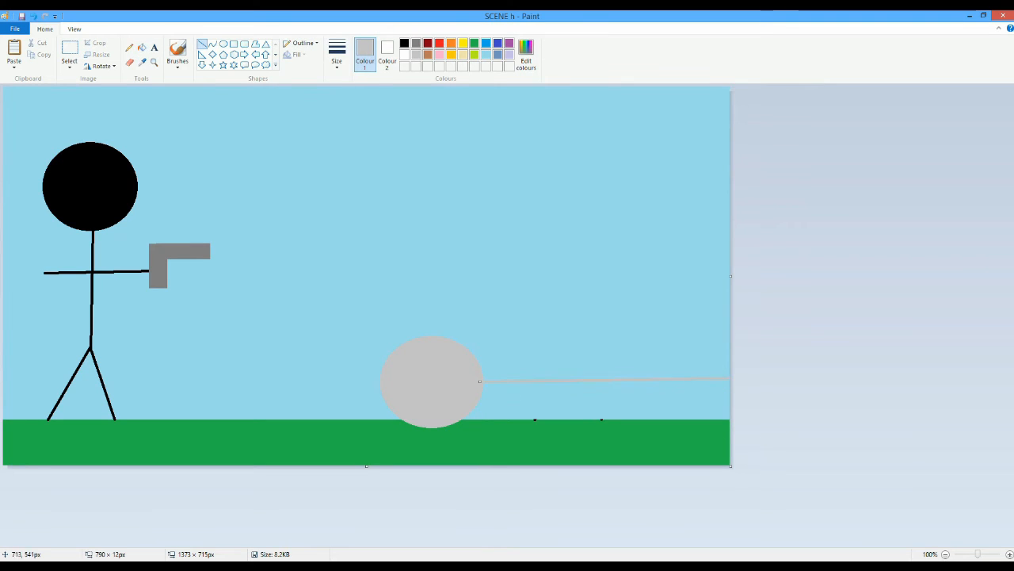
{"action": "left_click", "coordinate": [212, 44]}
{"action": "left_click_drag", "start_coordinate": [298, 333], "coordinate": [319, 458]}
{"action": "key", "text": "ctrl+z"}
{"action": "left_click_drag", "start_coordinate": [386, 382], "coordinate": [339, 298]}
{"action": "left_click_drag", "start_coordinate": [339, 333], "coordinate": [288, 361]}
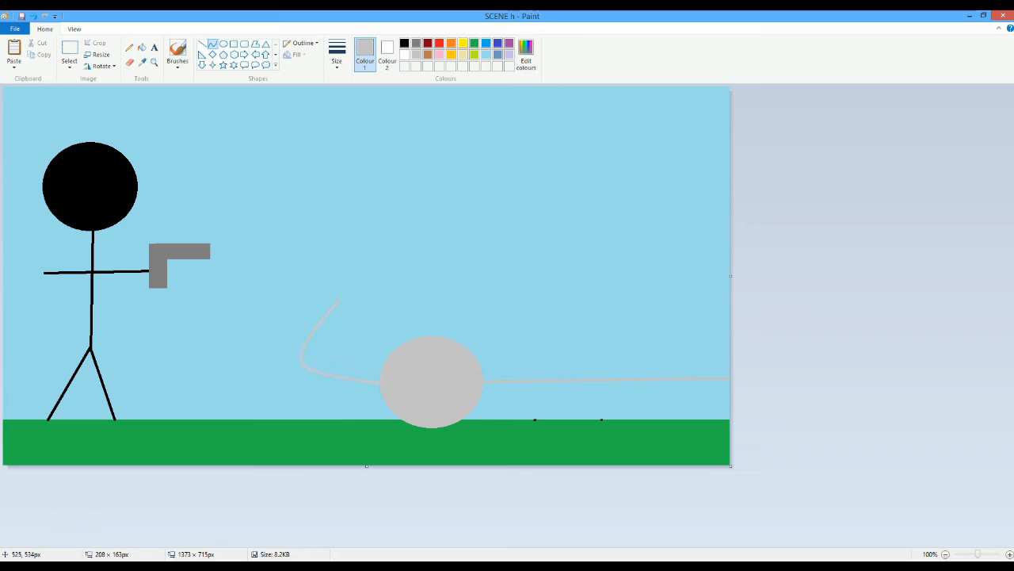
{"action": "left_click", "coordinate": [296, 343]}
Step: Close the van outline with a light grey roofline running to the scene edge, and fill the body white
{"action": "left_click", "coordinate": [202, 44]}
{"action": "mouse_move", "coordinate": [340, 298]}
{"action": "left_mouse_down"}
{"action": "mouse_move", "coordinate": [397, 241]}
{"action": "mouse_move", "coordinate": [432, 184]}
{"action": "mouse_move", "coordinate": [730, 174]}
{"action": "left_mouse_up"}
{"action": "left_click", "coordinate": [142, 47]}
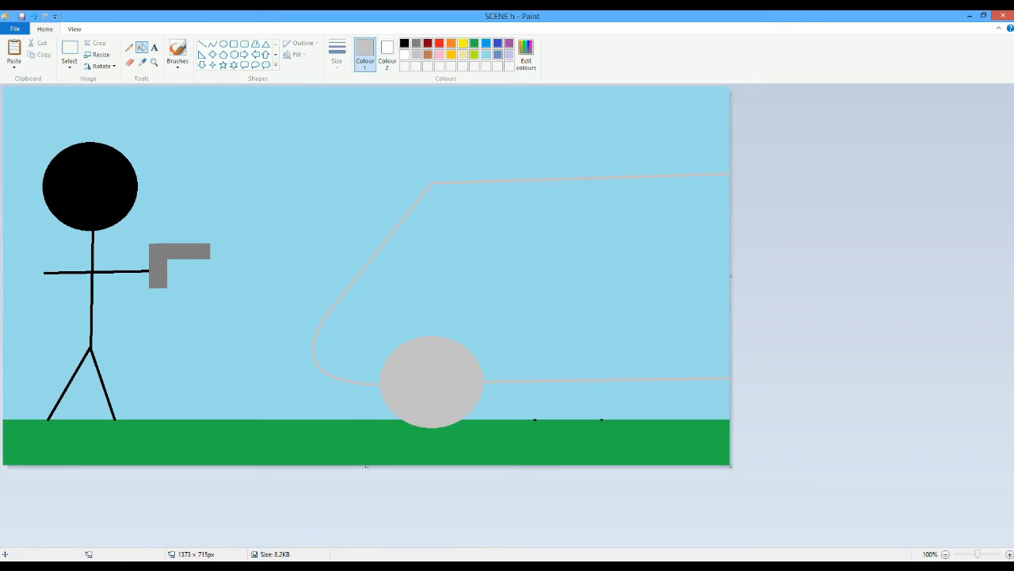
{"action": "left_click", "coordinate": [405, 54]}
{"action": "left_click", "coordinate": [457, 203]}
Step: Draw a solid yellow rectangular window in the upper front part of the van
{"action": "left_click", "coordinate": [233, 43]}
{"action": "left_click", "coordinate": [462, 43]}
{"action": "mouse_move", "coordinate": [457, 199]}
{"action": "left_mouse_down"}
{"action": "mouse_move", "coordinate": [571, 249]}
{"action": "mouse_move", "coordinate": [548, 263]}
{"action": "mouse_move", "coordinate": [681, 346]}
{"action": "mouse_move", "coordinate": [730, 349]}
{"action": "left_mouse_up"}
{"action": "left_click", "coordinate": [142, 48]}
{"action": "left_click", "coordinate": [492, 230]}
Step: Write "Police" in blue on the van below the window, and save the picture as SCENE n
{"action": "left_click", "coordinate": [154, 48]}
{"action": "type", "text": "Police"}
{"action": "key", "text": "ctrl+a"}
{"action": "left_click", "coordinate": [321, 42]}
{"action": "left_click", "coordinate": [14, 29]}
{"action": "left_click", "coordinate": [32, 116]}
{"action": "type", "text": "SCENE n"}
{"action": "key", "text": "Return"}
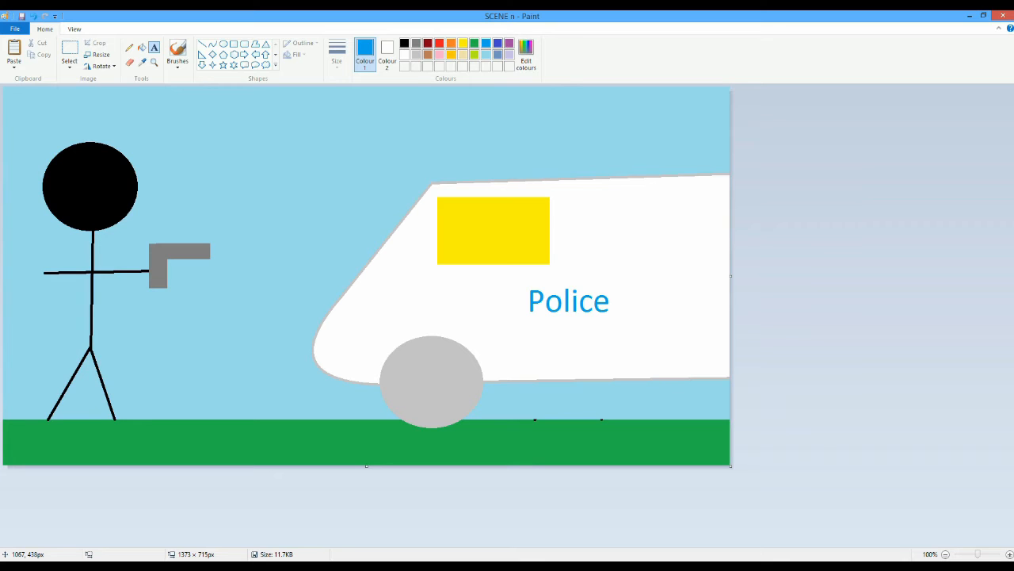
Step: Move the gun straight down from the figure's hand and fill the white gap left behind with the light blue sky colour
{"action": "left_click", "coordinate": [151, 207]}
{"action": "left_click", "coordinate": [154, 162]}
{"action": "left_click", "coordinate": [70, 49]}
{"action": "left_click_drag", "start_coordinate": [225, 230], "coordinate": [226, 223]}
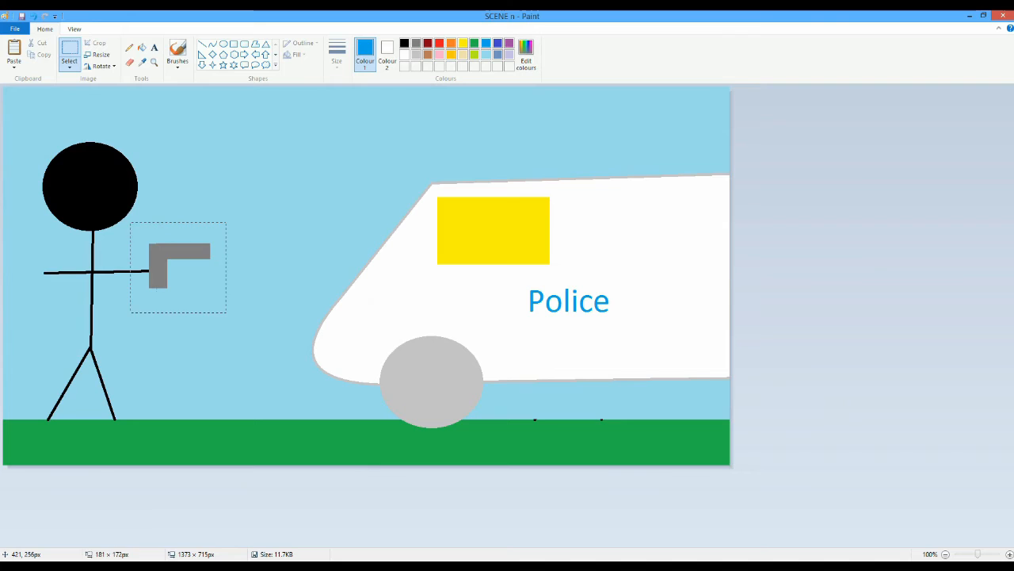
{"action": "left_click_drag", "start_coordinate": [173, 262], "coordinate": [184, 364]}
{"action": "left_click", "coordinate": [142, 49]}
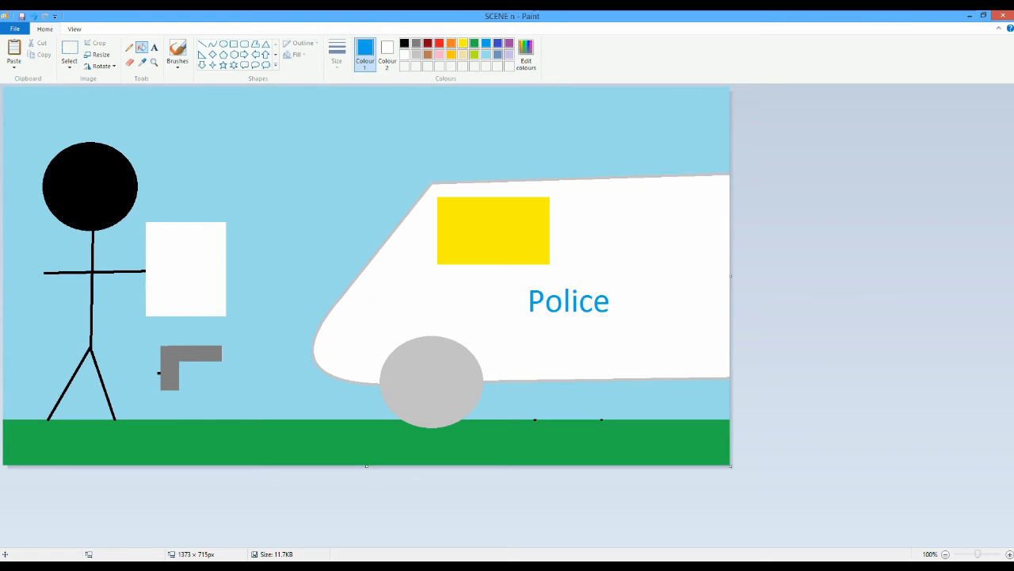
{"action": "left_click", "coordinate": [486, 54]}
{"action": "left_click", "coordinate": [185, 269]}
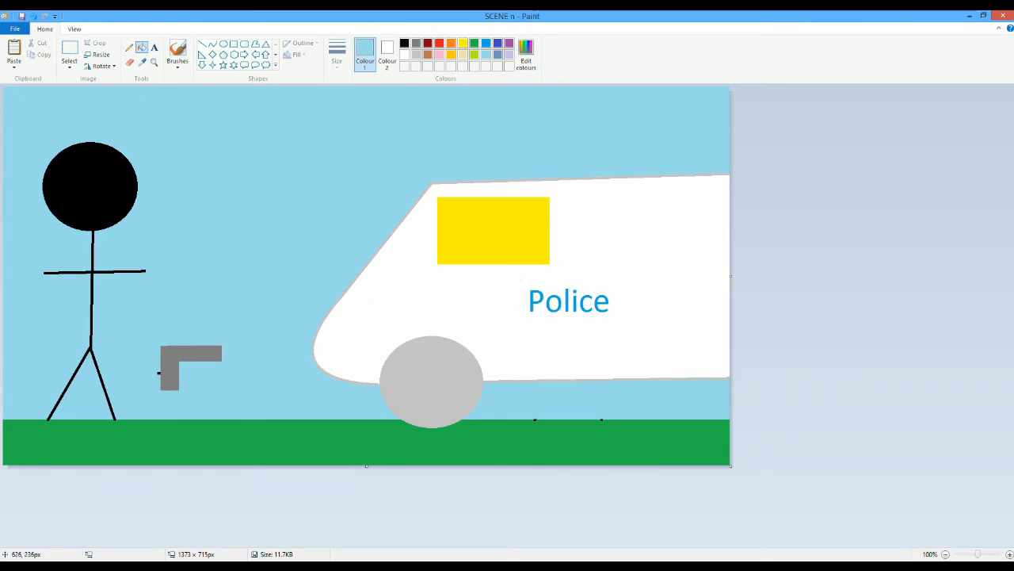
Step: Save the dropped-gun picture as a new file named SCENE 0
{"action": "key", "text": "alt+f"}
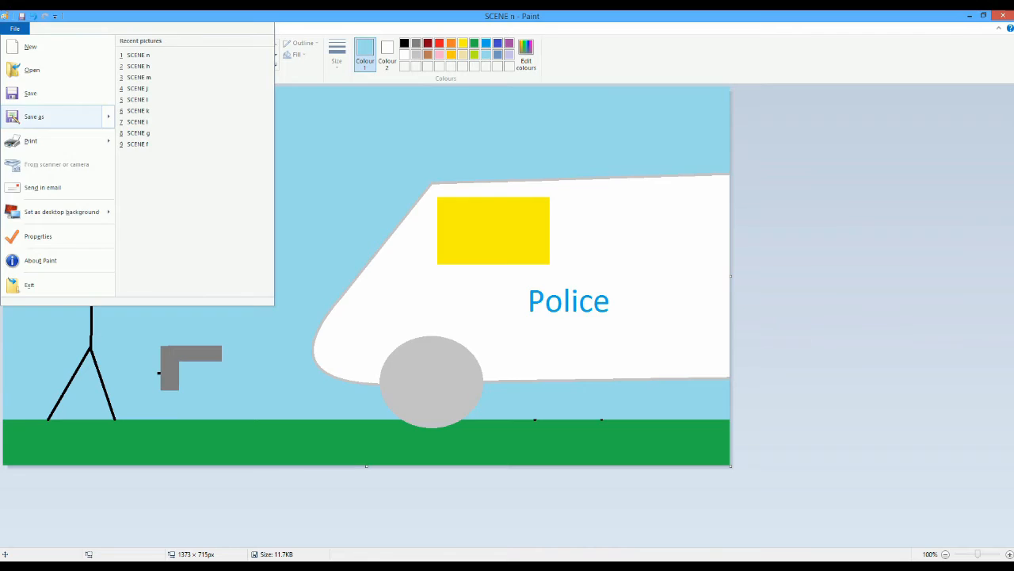
{"action": "left_click", "coordinate": [34, 116]}
{"action": "left_click", "coordinate": [432, 381]}
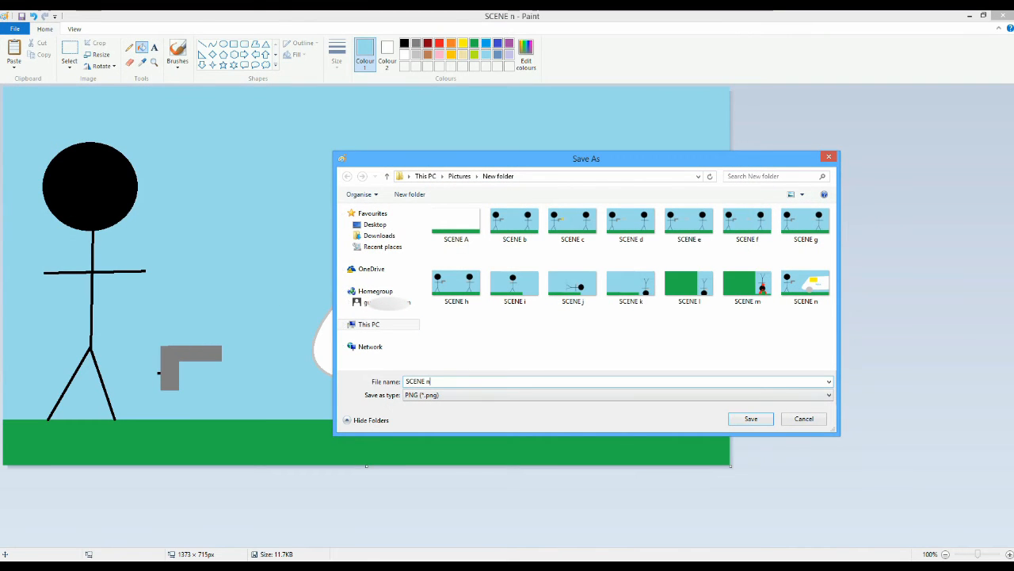
{"action": "key", "text": "BackSpace"}
{"action": "type", "text": "o"}
{"action": "left_click", "coordinate": [759, 418]}
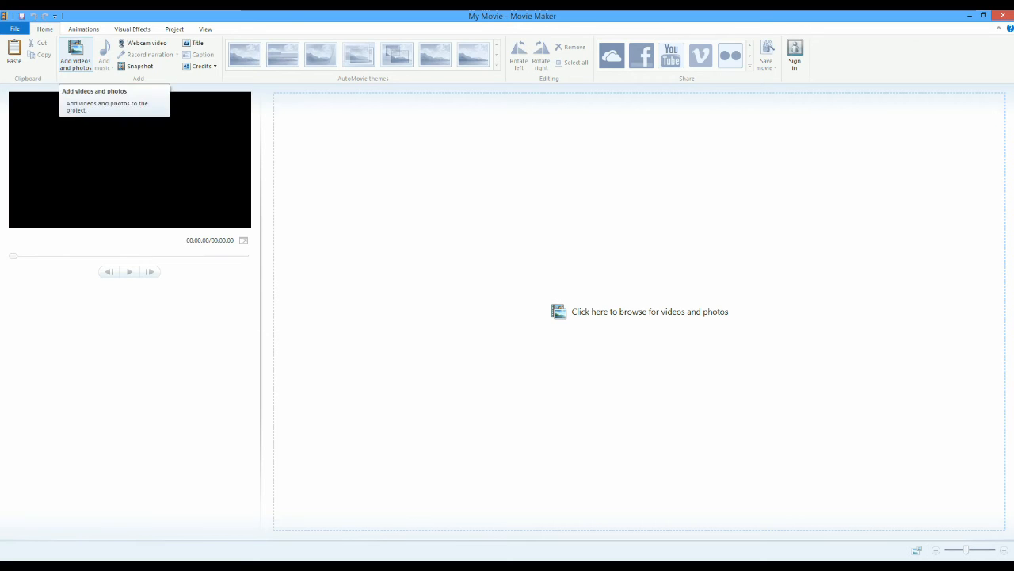
Step: Switch to Movie Maker, add the SCENE b picture to the empty project, and set its duration to 0.50 seconds
{"action": "left_click", "coordinate": [75, 54]}
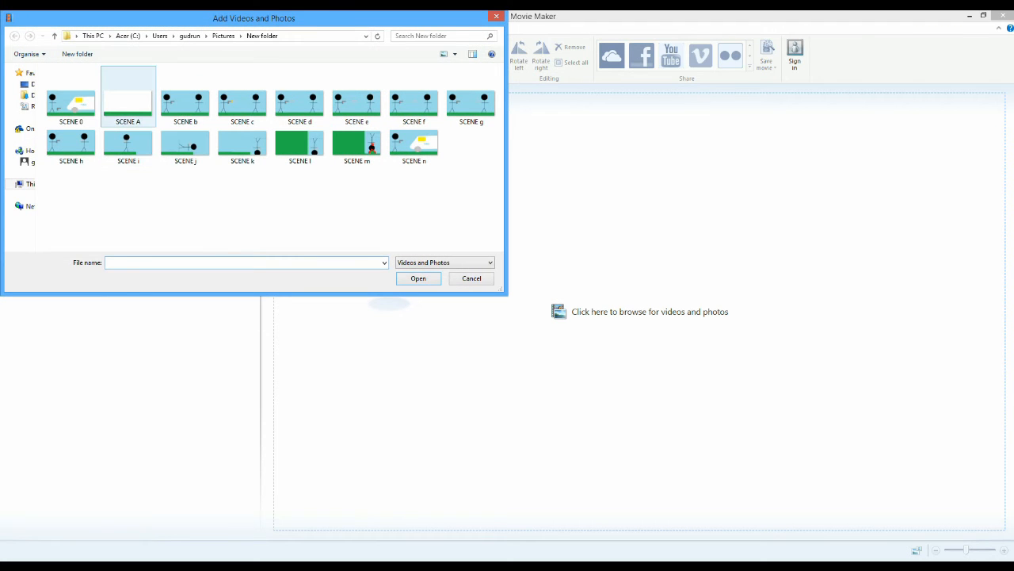
{"action": "double_click", "coordinate": [128, 99]}
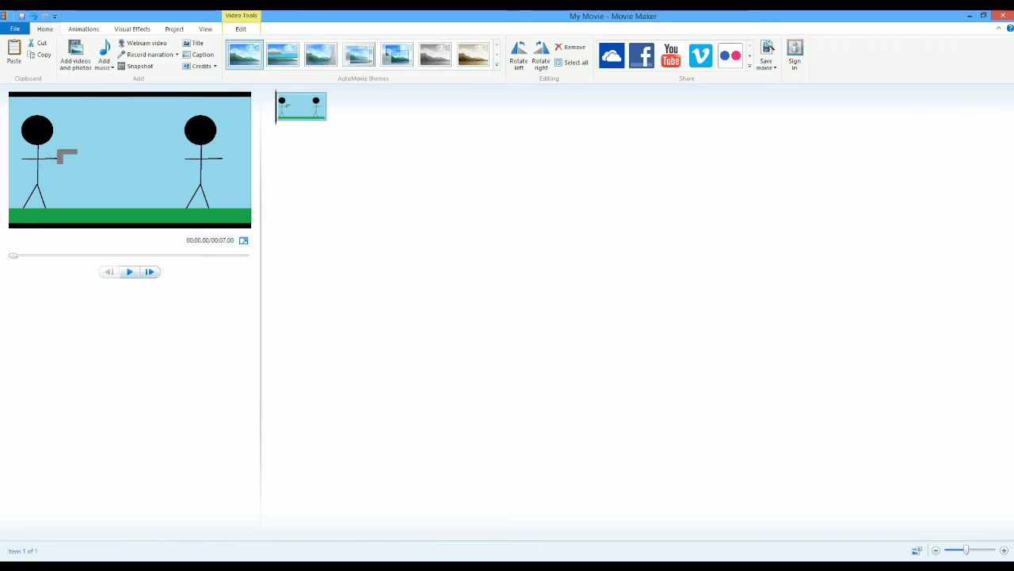
{"action": "left_click", "coordinate": [241, 29]}
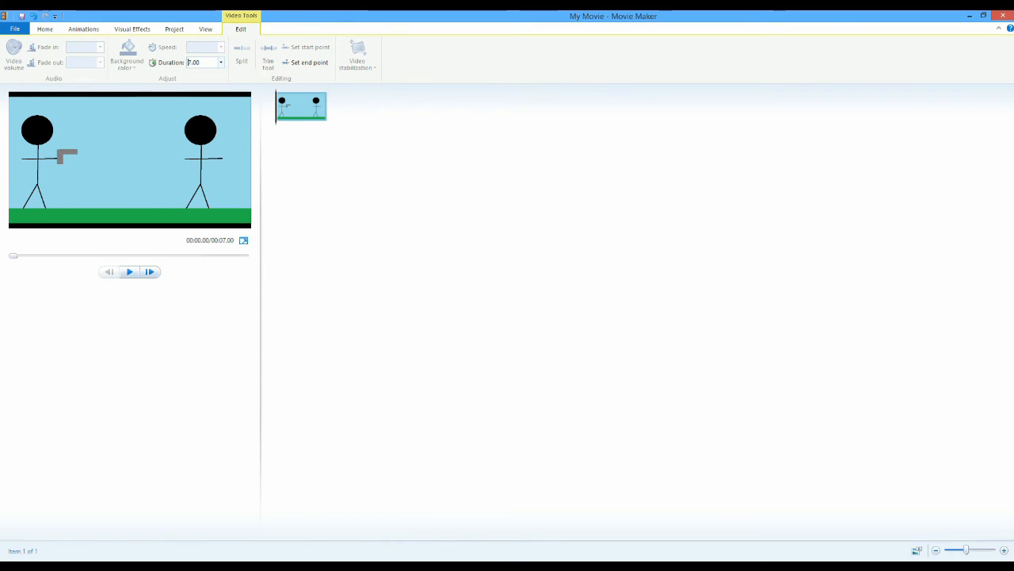
{"action": "double_click", "coordinate": [195, 62]}
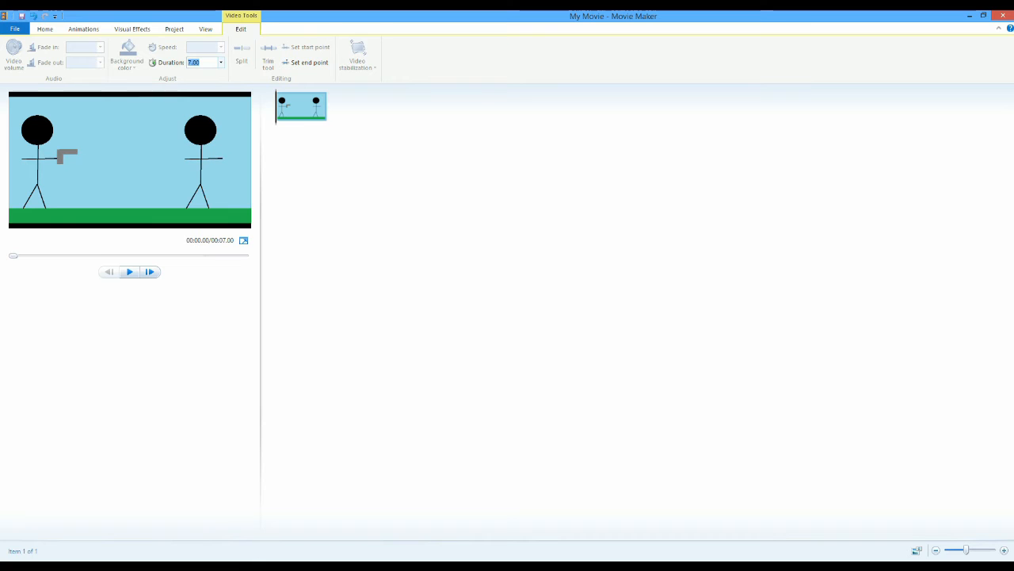
{"action": "type", "text": "0.5"}
{"action": "key", "text": "Return"}
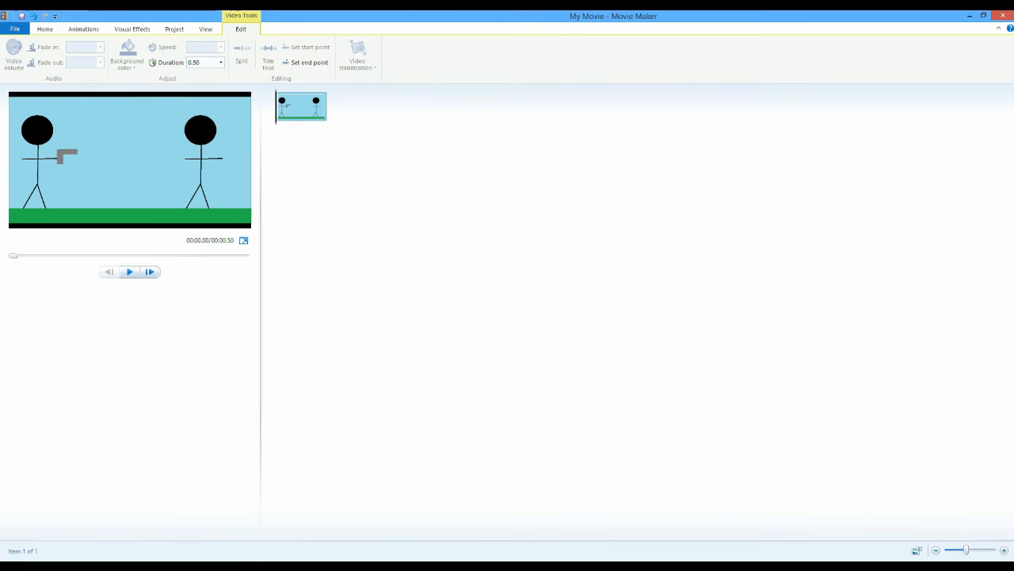
{"action": "key", "text": "space"}
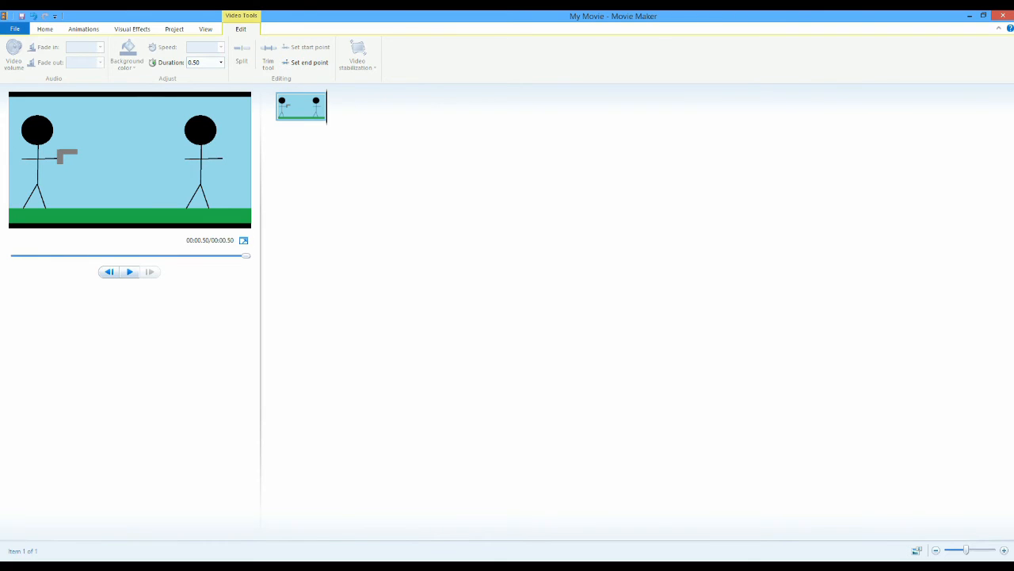
Step: Add the SCENE c picture as the second clip and set its duration to 0.50 seconds
{"action": "left_click", "coordinate": [83, 29]}
{"action": "left_click", "coordinate": [45, 29]}
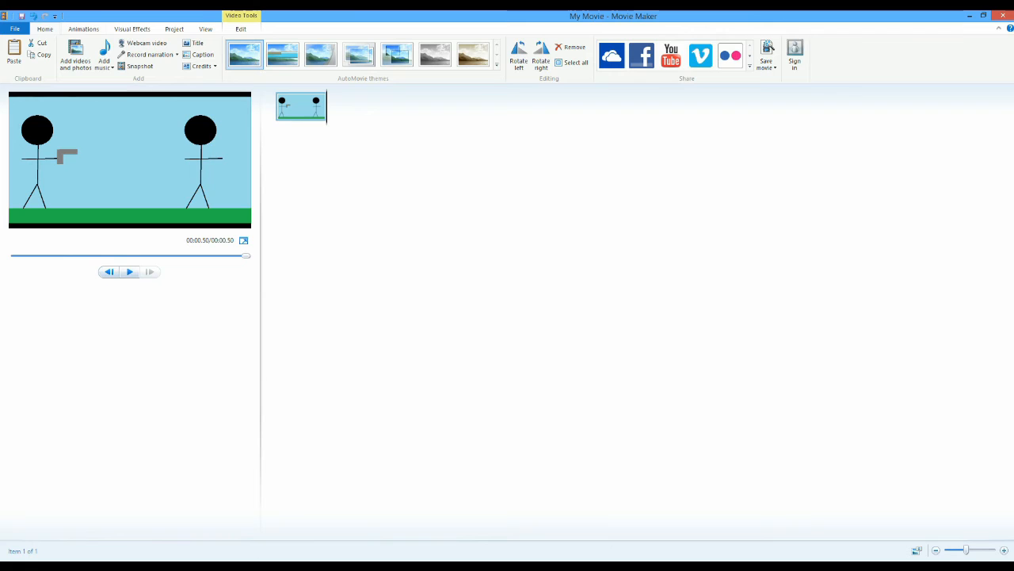
{"action": "left_click", "coordinate": [76, 54]}
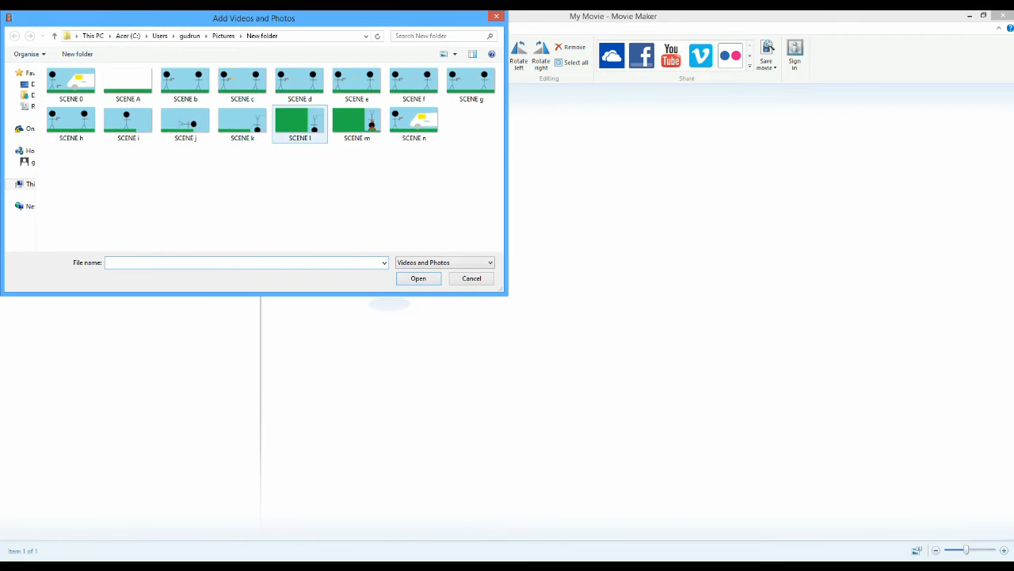
{"action": "double_click", "coordinate": [243, 84]}
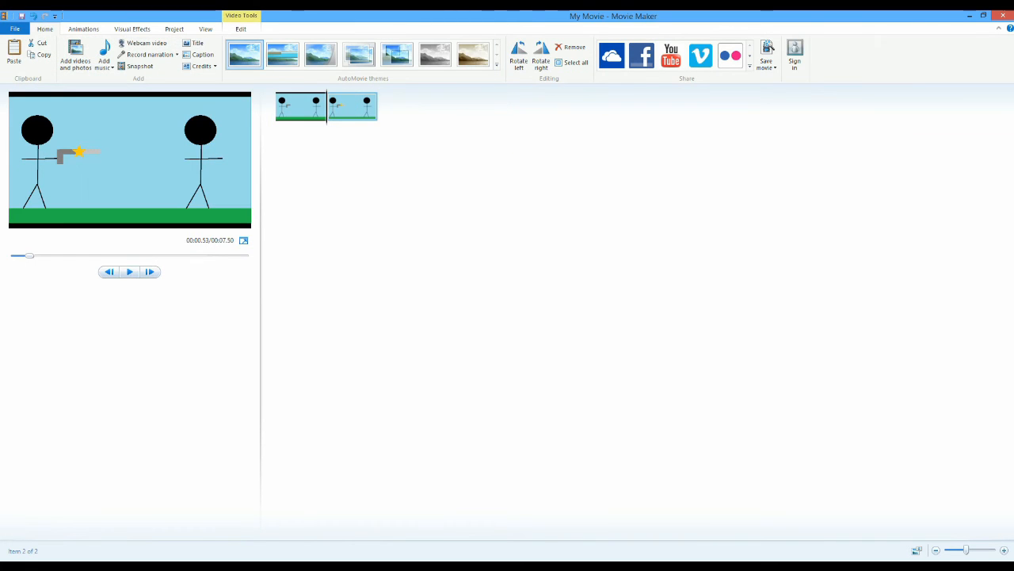
{"action": "left_click", "coordinate": [241, 29]}
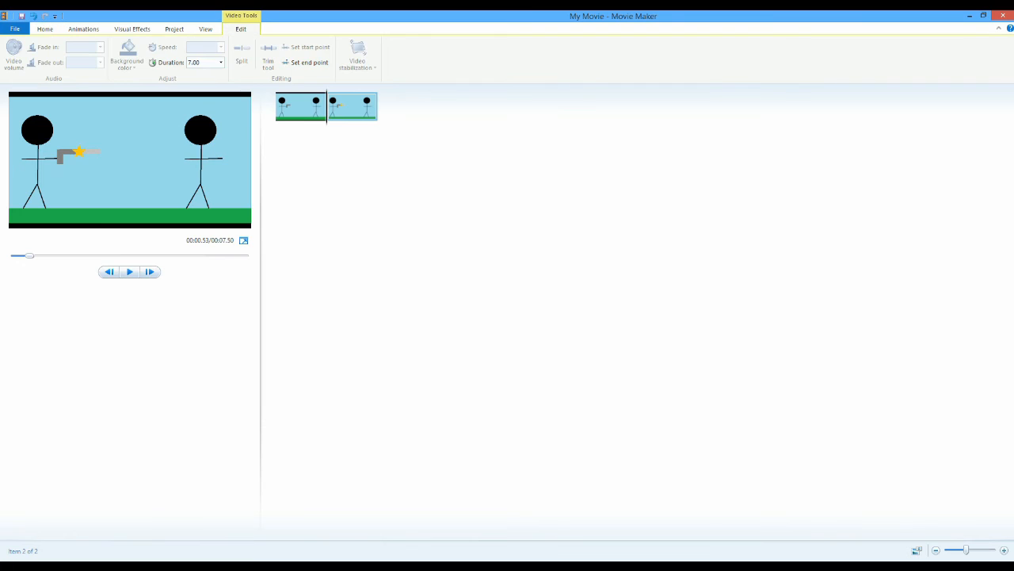
{"action": "left_click", "coordinate": [196, 62]}
{"action": "type", "text": "0.50"}
{"action": "key", "text": "Return"}
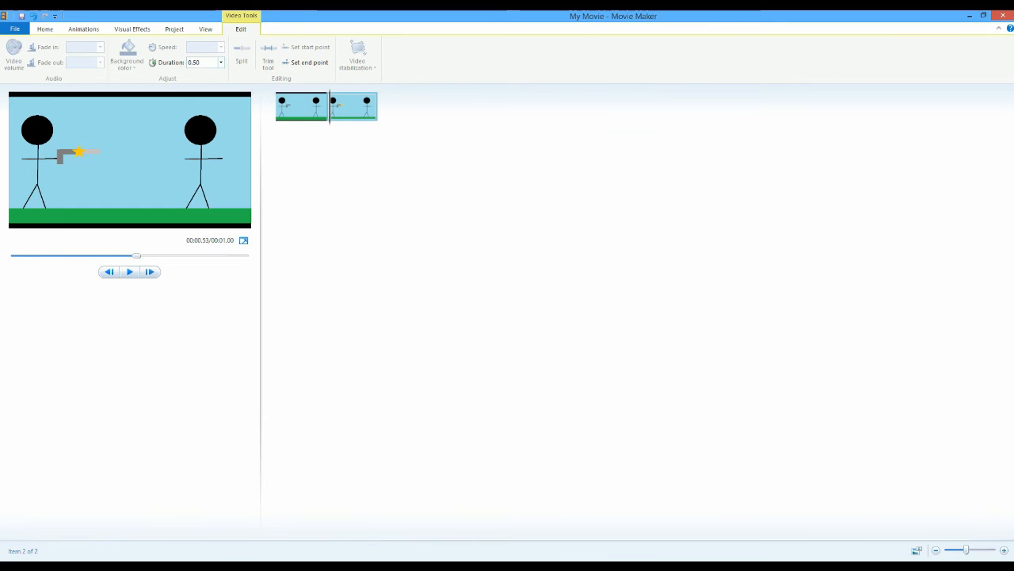
Step: Add the SCENE d picture as the third clip and set its duration to 0.5 seconds
{"action": "left_click", "coordinate": [45, 29]}
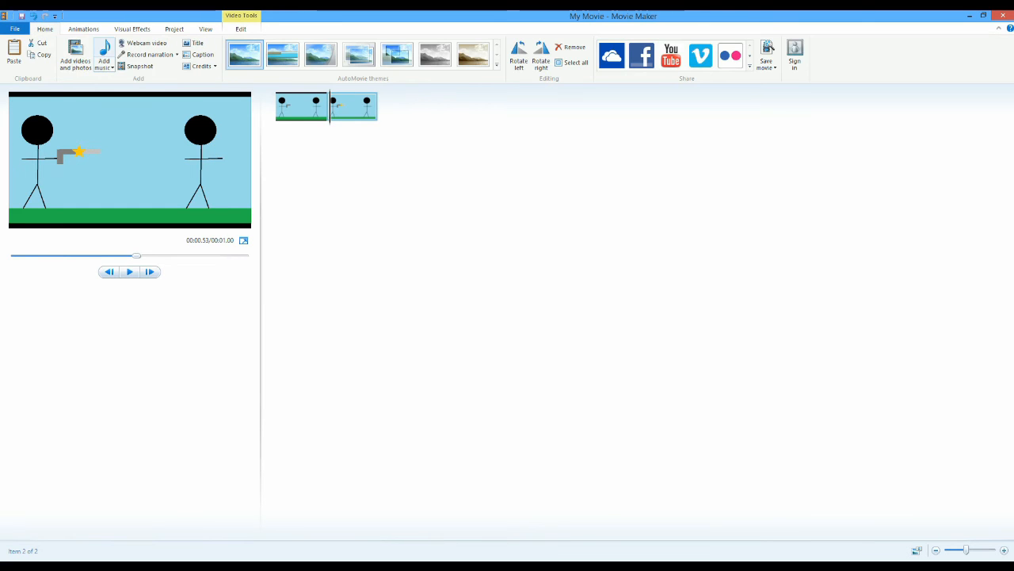
{"action": "left_click", "coordinate": [75, 55]}
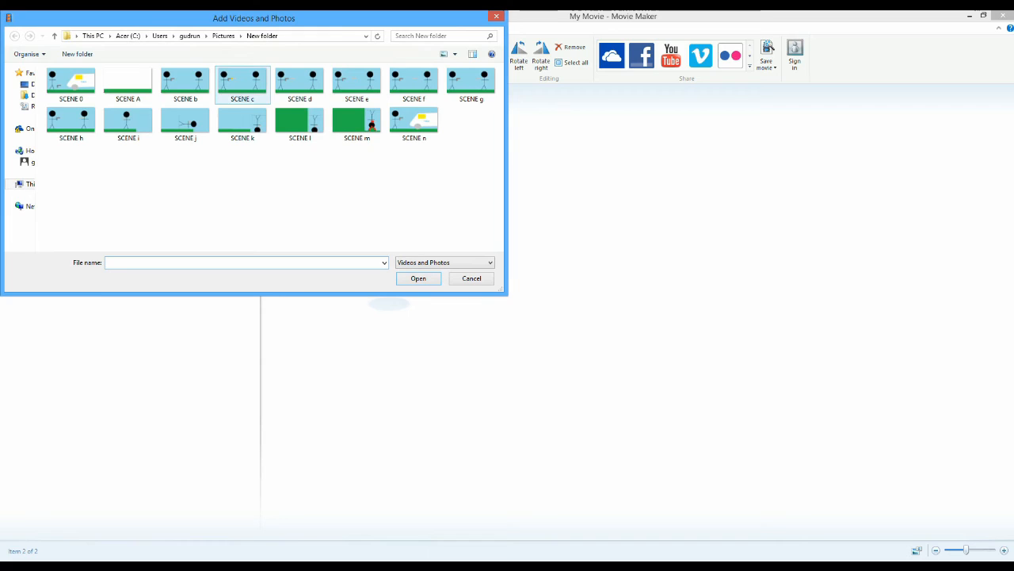
{"action": "double_click", "coordinate": [299, 82]}
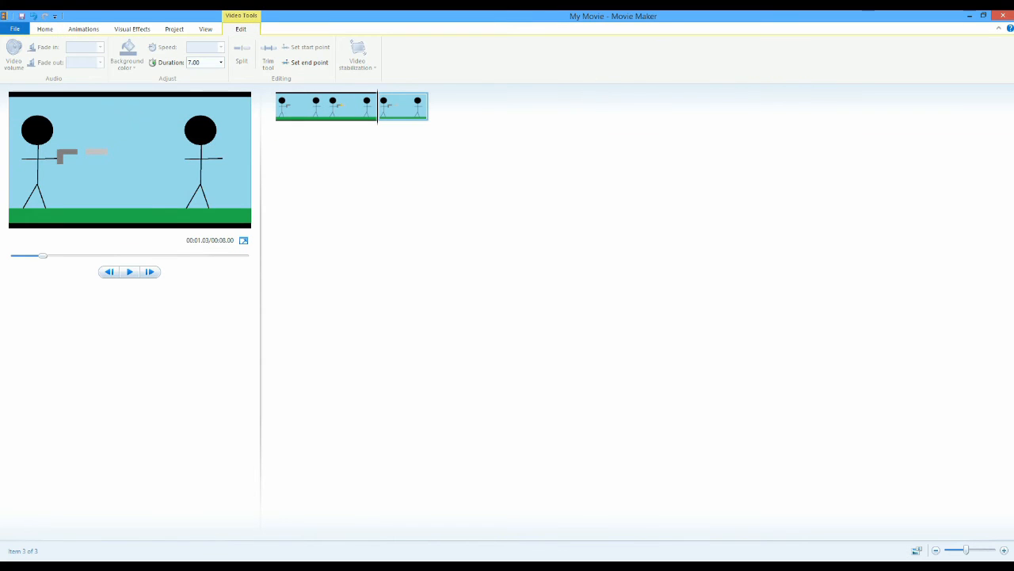
{"action": "type", "text": "0.5"}
{"action": "key", "text": "Delete"}
{"action": "key", "text": "Delete"}
{"action": "key", "text": "Delete"}
{"action": "key", "text": "Delete"}
{"action": "key", "text": "Return"}
Step: Add the SCENE e picture as the fourth clip and set its duration to 0.5 seconds
{"action": "left_click", "coordinate": [45, 29]}
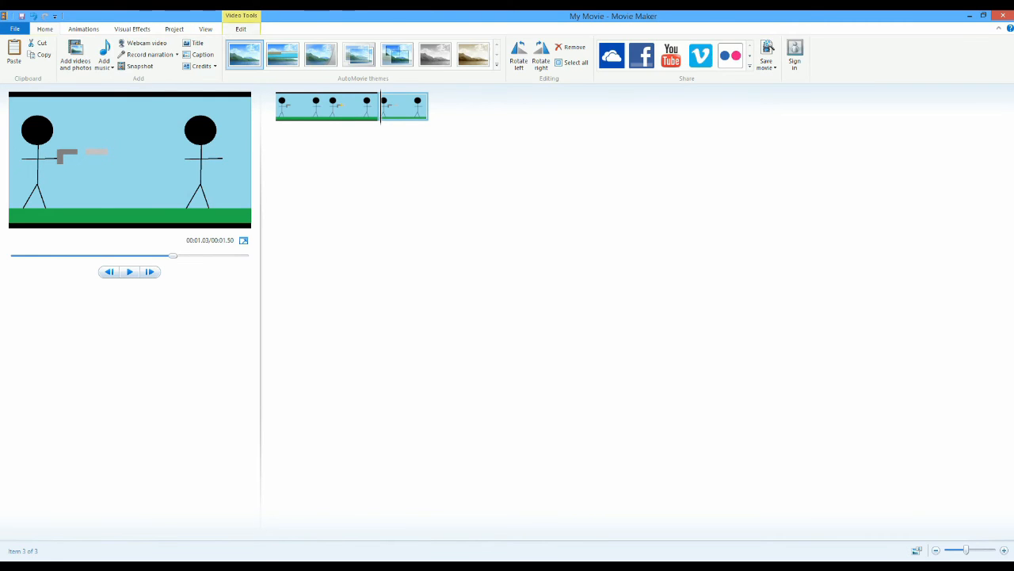
{"action": "left_click", "coordinate": [77, 52]}
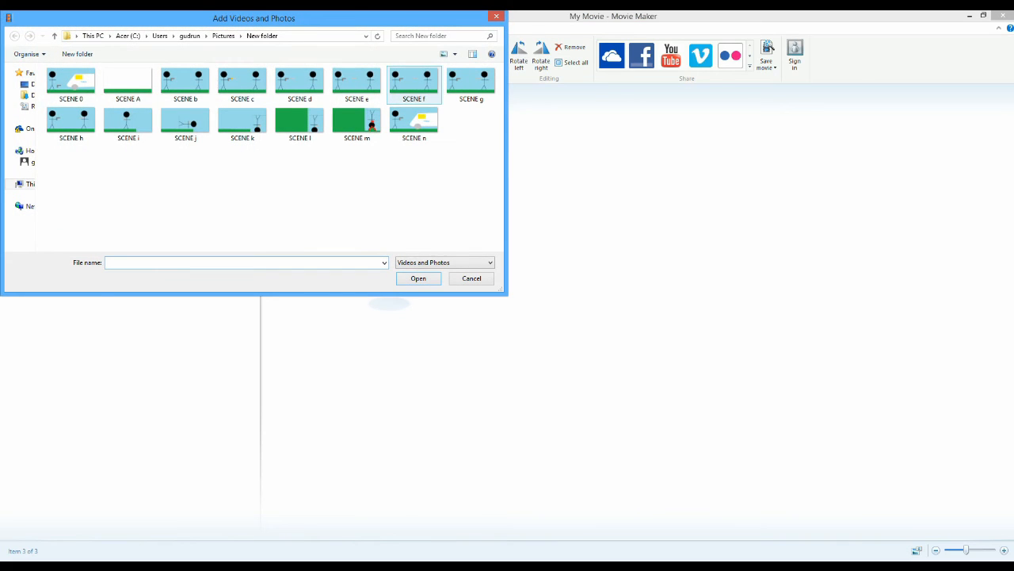
{"action": "double_click", "coordinate": [357, 83]}
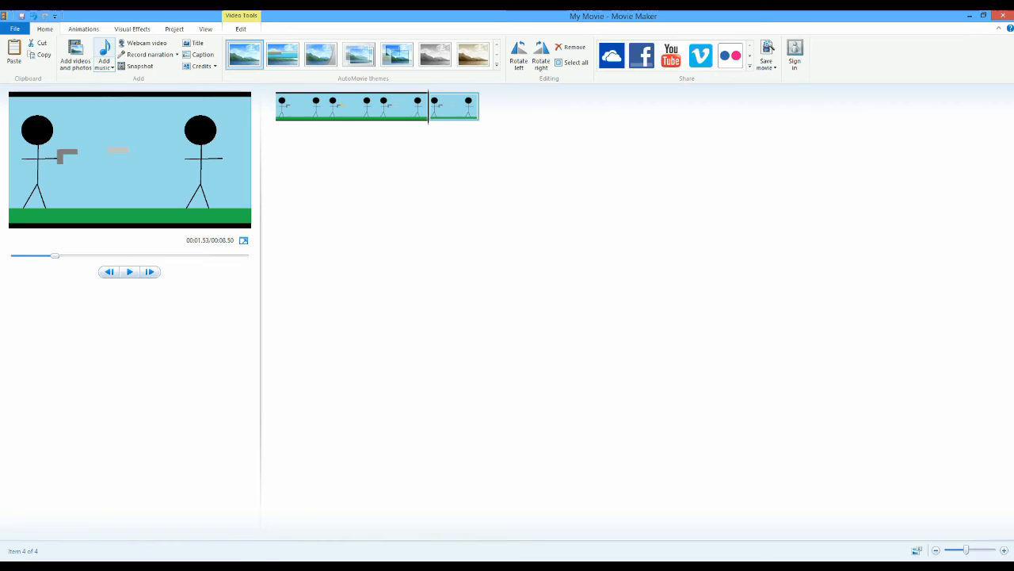
{"action": "left_click", "coordinate": [241, 29]}
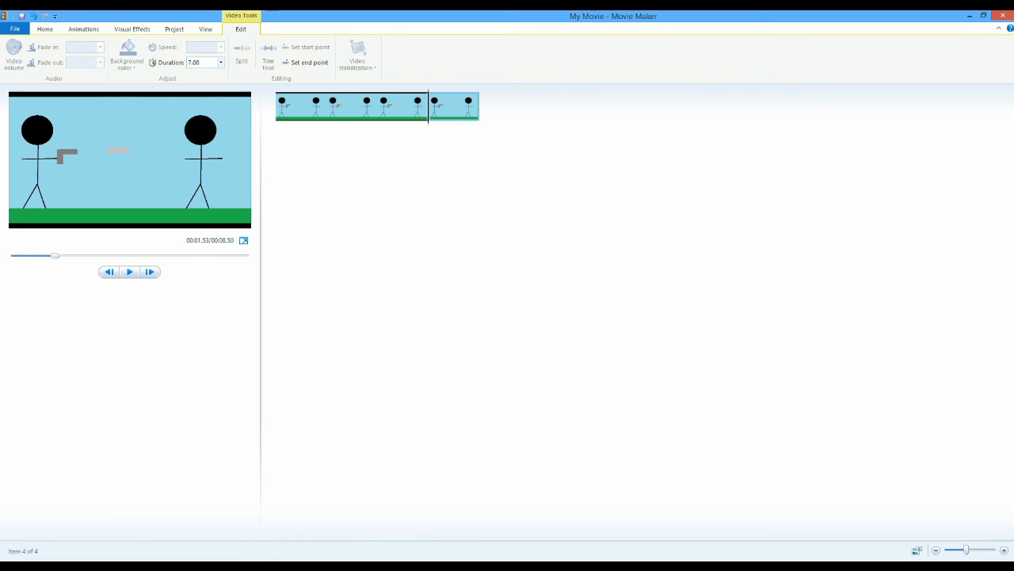
{"action": "key", "text": "BackSpace"}
{"action": "key", "text": "BackSpace"}
{"action": "key", "text": "BackSpace"}
{"action": "key", "text": "BackSpace"}
{"action": "type", "text": "0.5"}
{"action": "key", "text": "Return"}
{"action": "left_click", "coordinate": [46, 28]}
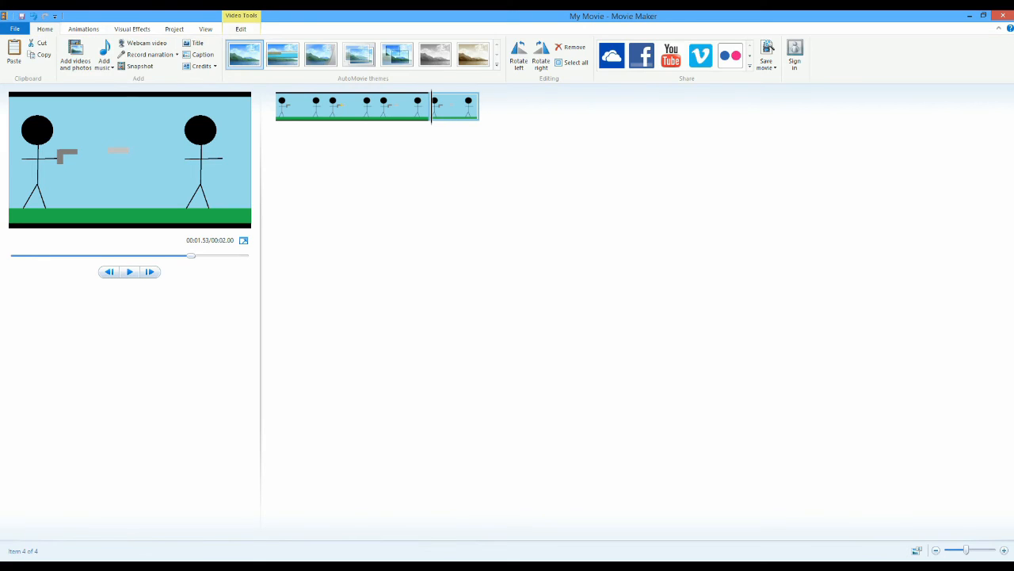
Step: Add the SCENE f picture as the fifth clip and set its duration to 0.5 seconds
{"action": "left_click", "coordinate": [77, 54]}
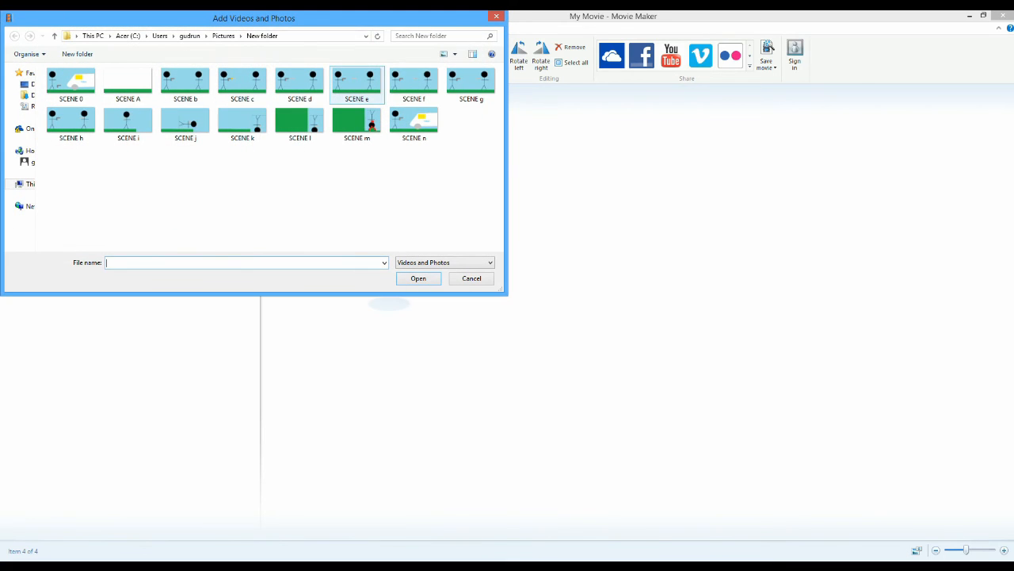
{"action": "double_click", "coordinate": [413, 79]}
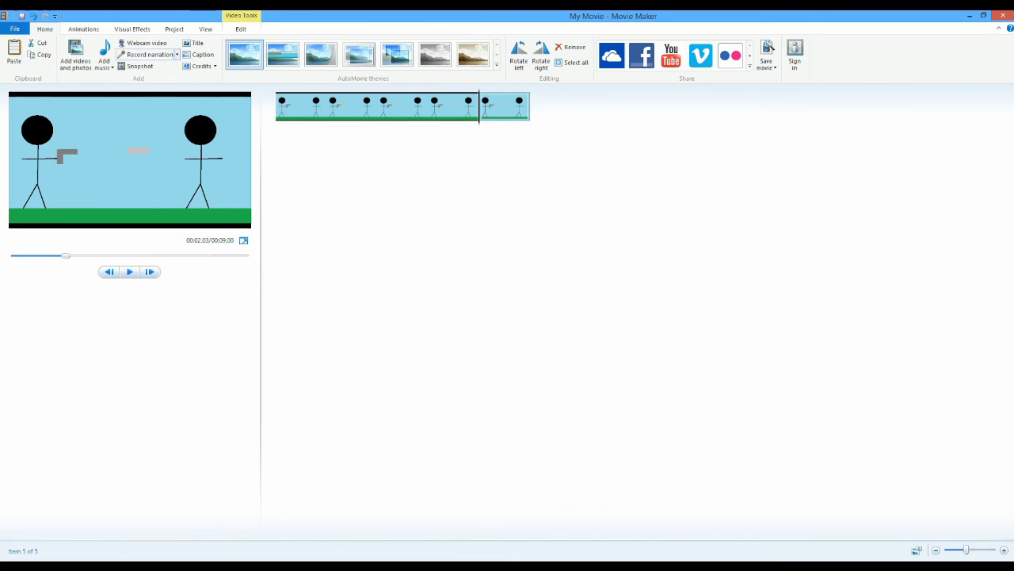
{"action": "left_click", "coordinate": [241, 29]}
{"action": "left_click", "coordinate": [191, 61]}
{"action": "key", "text": "BackSpace"}
{"action": "type", "text": "0.5"}
{"action": "key", "text": "Return"}
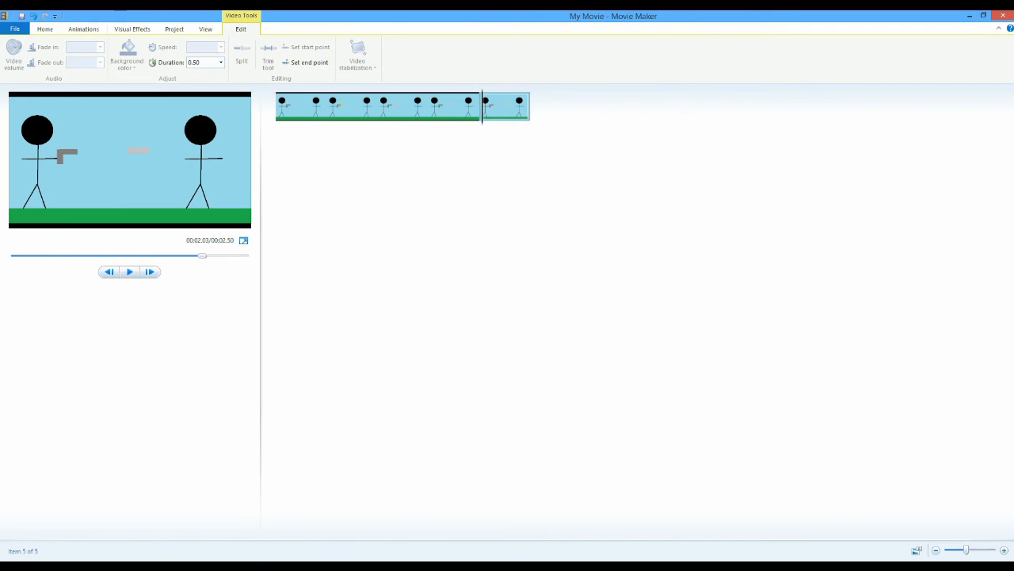
Step: Add the SCENE g picture as the sixth clip and set its duration to 0.5 seconds
{"action": "left_click", "coordinate": [45, 28]}
{"action": "left_click", "coordinate": [75, 54]}
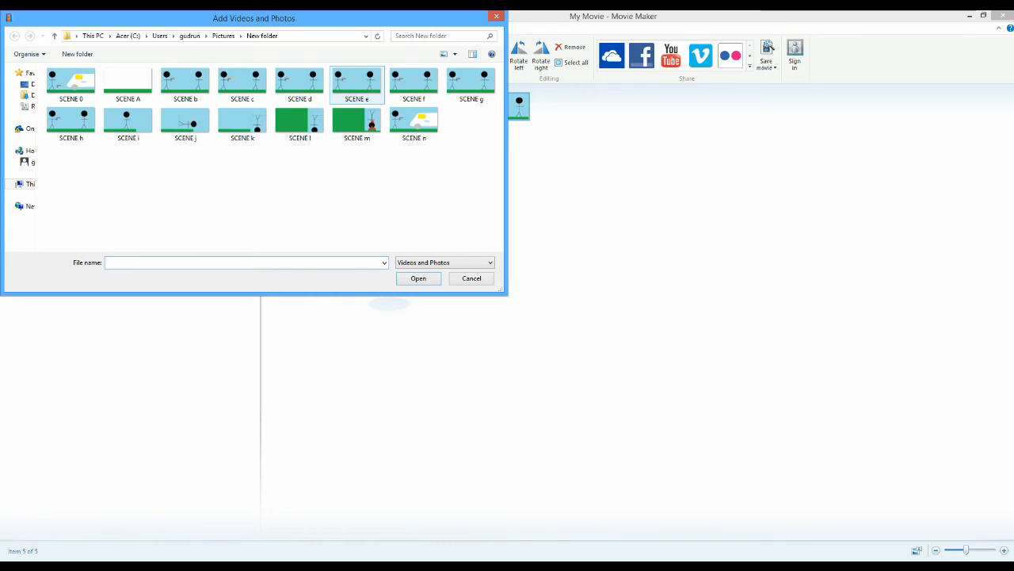
{"action": "double_click", "coordinate": [471, 79]}
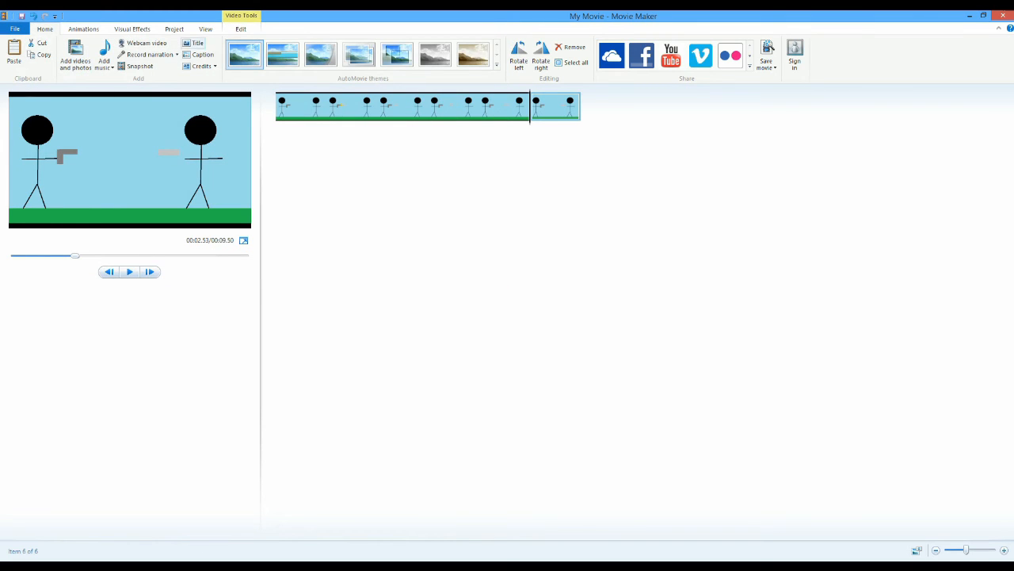
{"action": "left_click", "coordinate": [241, 28]}
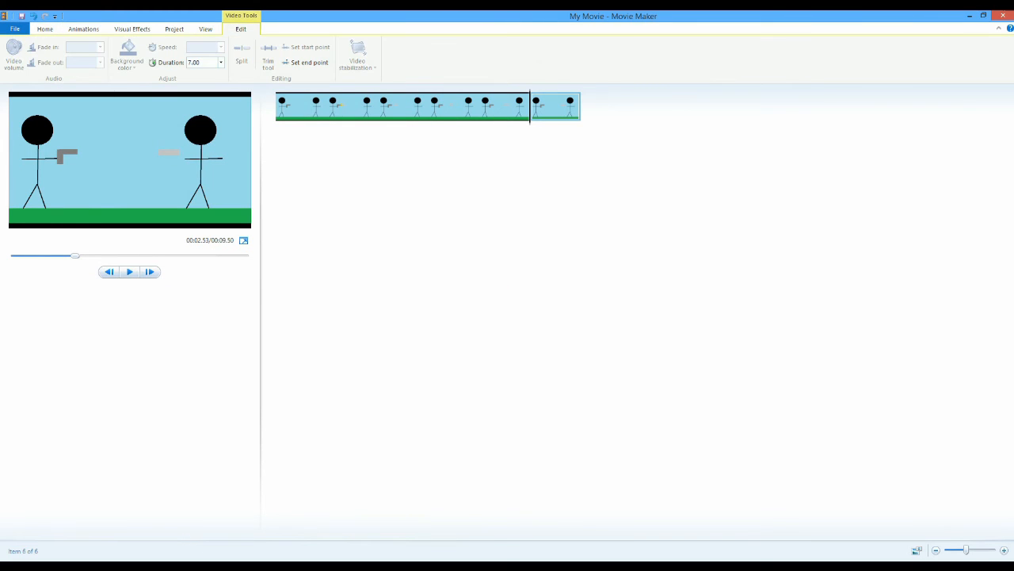
{"action": "left_click_drag", "start_coordinate": [201, 63], "coordinate": [187, 63]}
{"action": "type", "text": "0.5"}
{"action": "key", "text": "Return"}
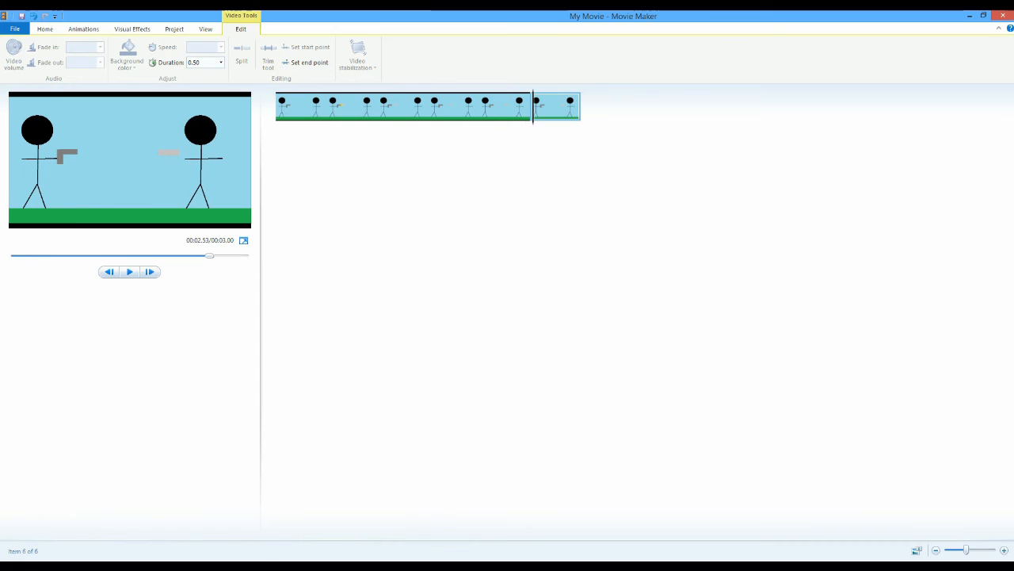
Step: Add the SCENE h picture as the seventh clip and set its duration to 0.5 seconds
{"action": "left_click", "coordinate": [45, 29]}
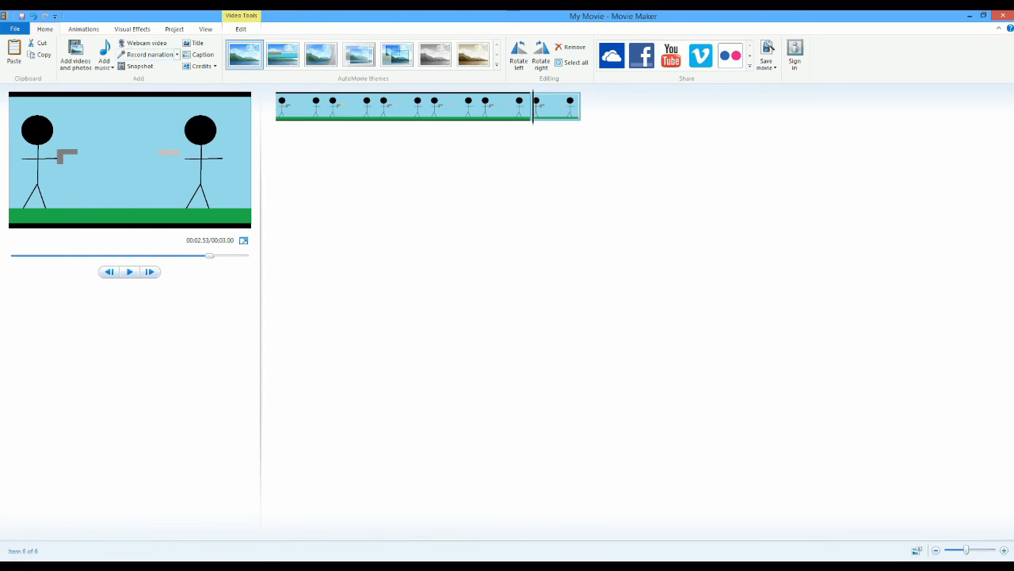
{"action": "left_click", "coordinate": [75, 56]}
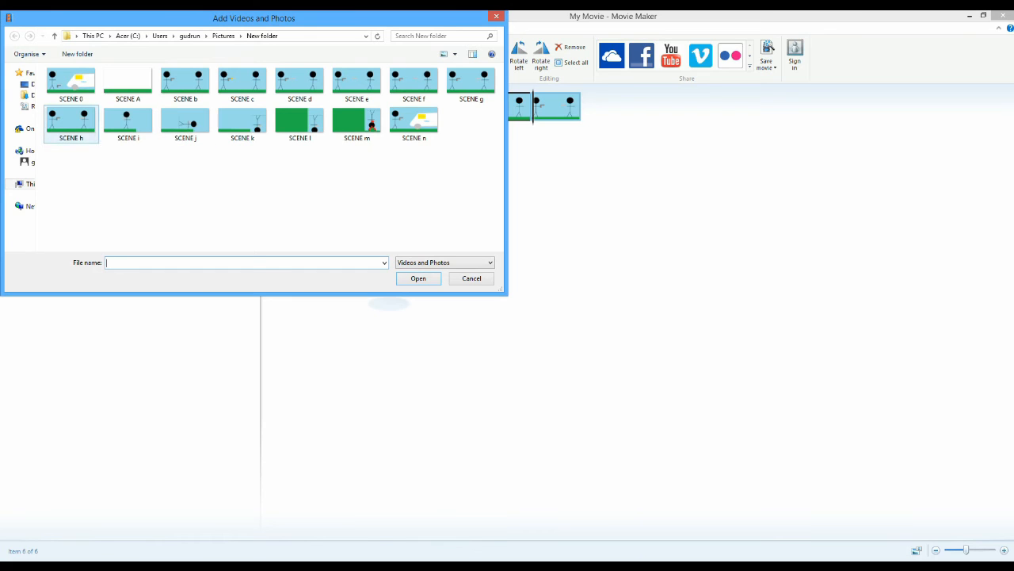
{"action": "left_click", "coordinate": [73, 127]}
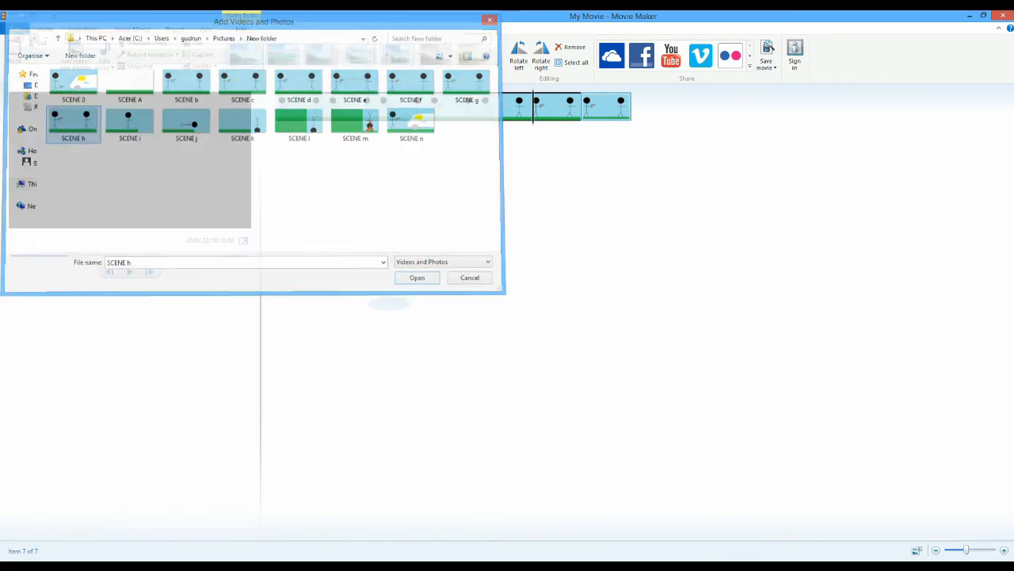
{"action": "left_click", "coordinate": [76, 55]}
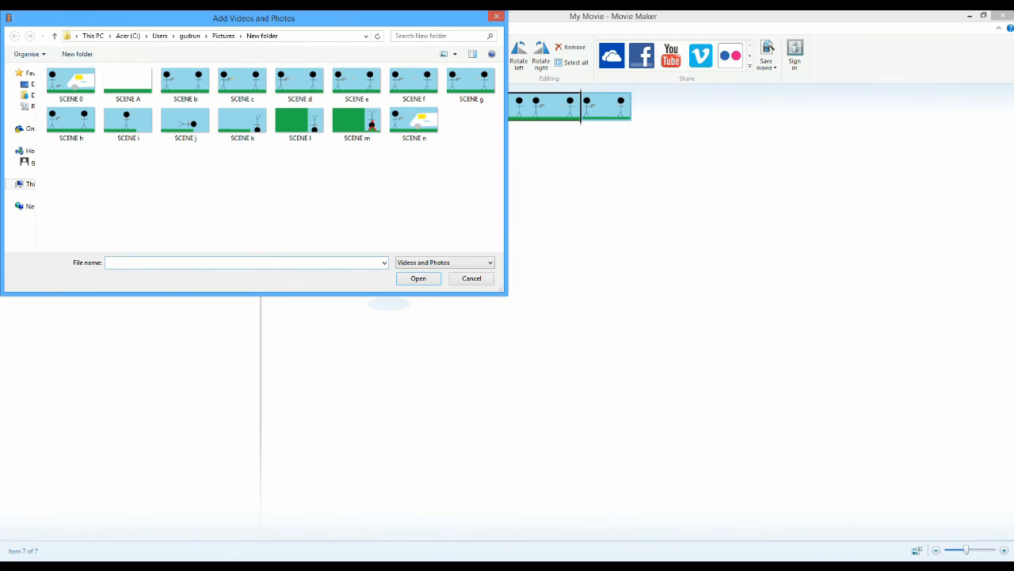
{"action": "key", "text": "Escape"}
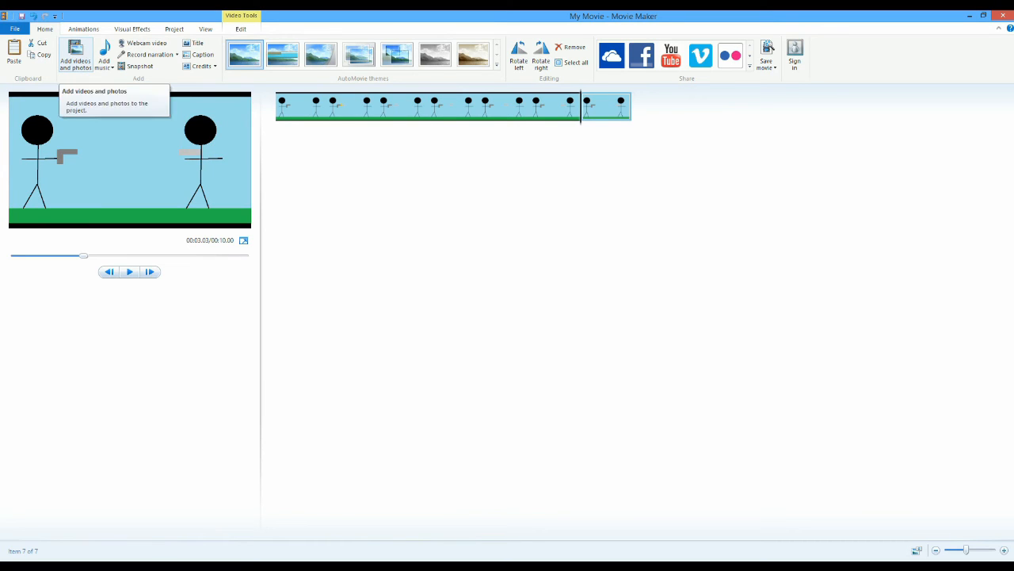
{"action": "left_click", "coordinate": [240, 28]}
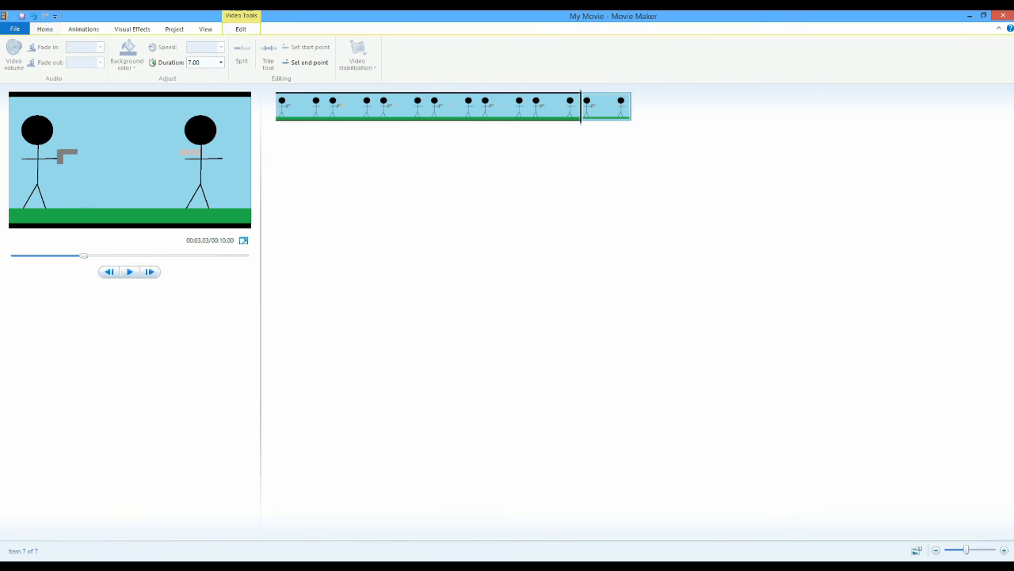
{"action": "left_click", "coordinate": [198, 62]}
{"action": "type", "text": "0.5"}
{"action": "key", "text": "Return"}
Step: Add the SCENE i picture as the eighth clip and set its duration to 0.5 seconds
{"action": "left_click", "coordinate": [44, 28]}
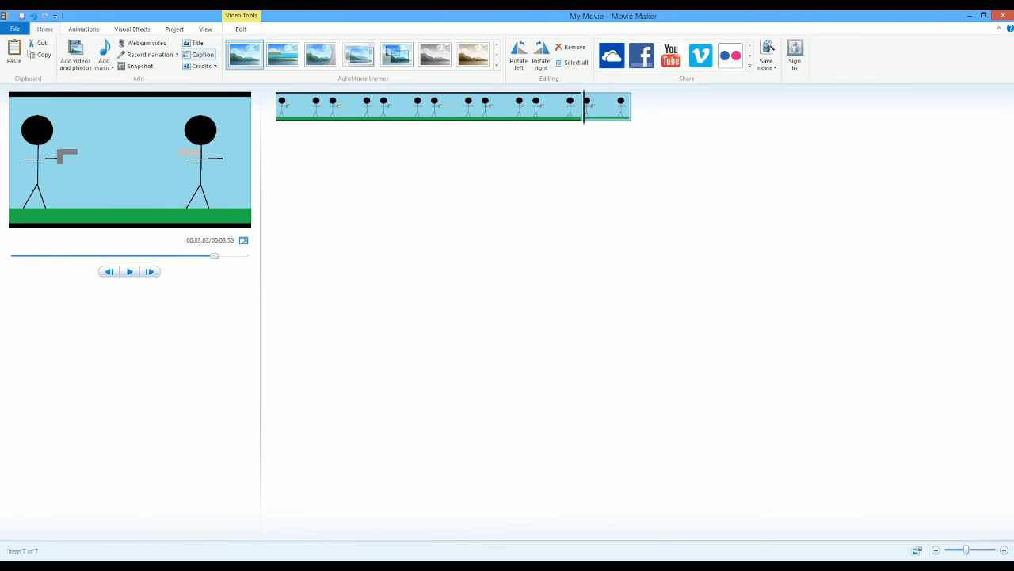
{"action": "left_click", "coordinate": [76, 55]}
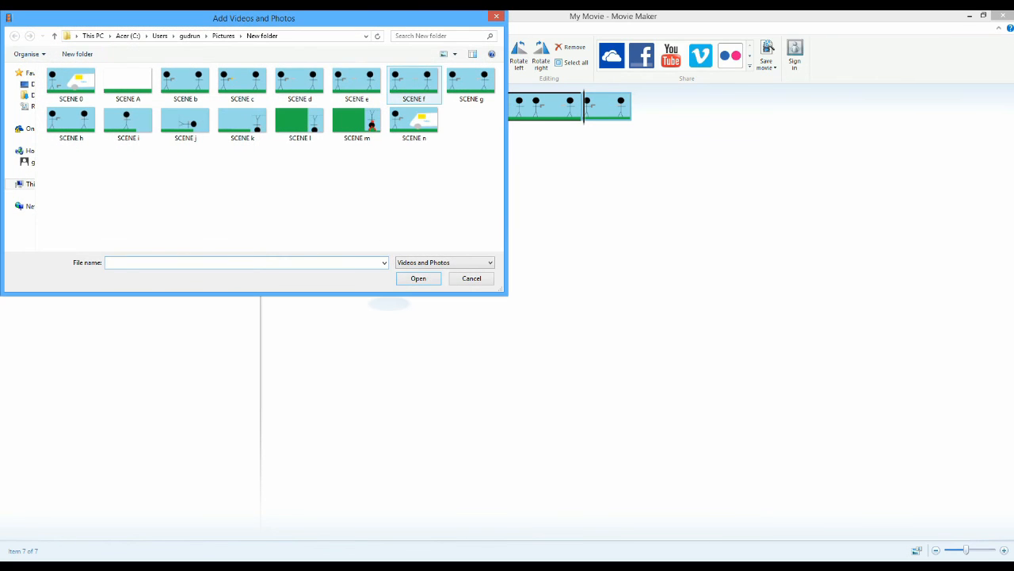
{"action": "double_click", "coordinate": [127, 120]}
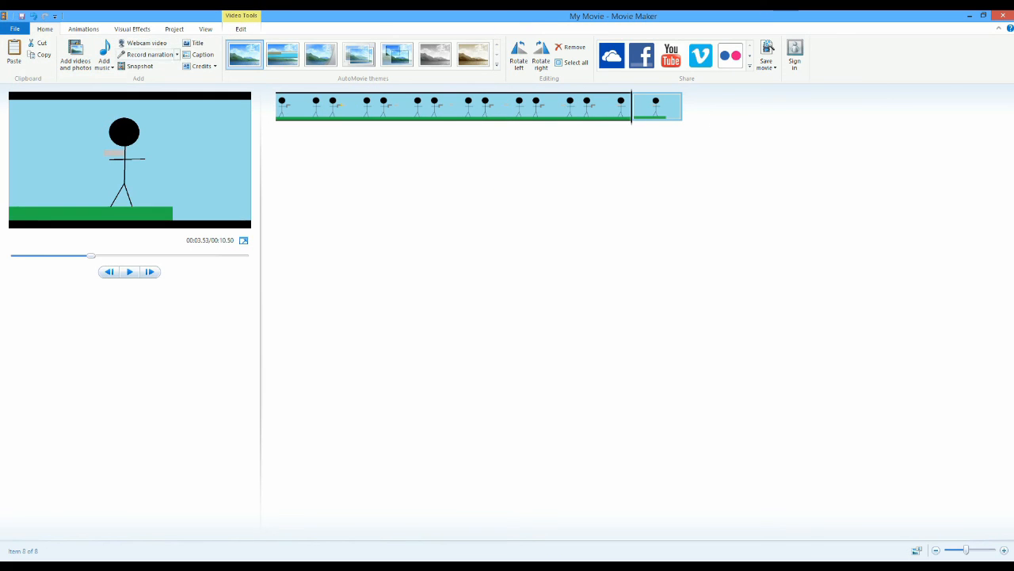
{"action": "left_click", "coordinate": [241, 30]}
{"action": "left_click", "coordinate": [195, 62]}
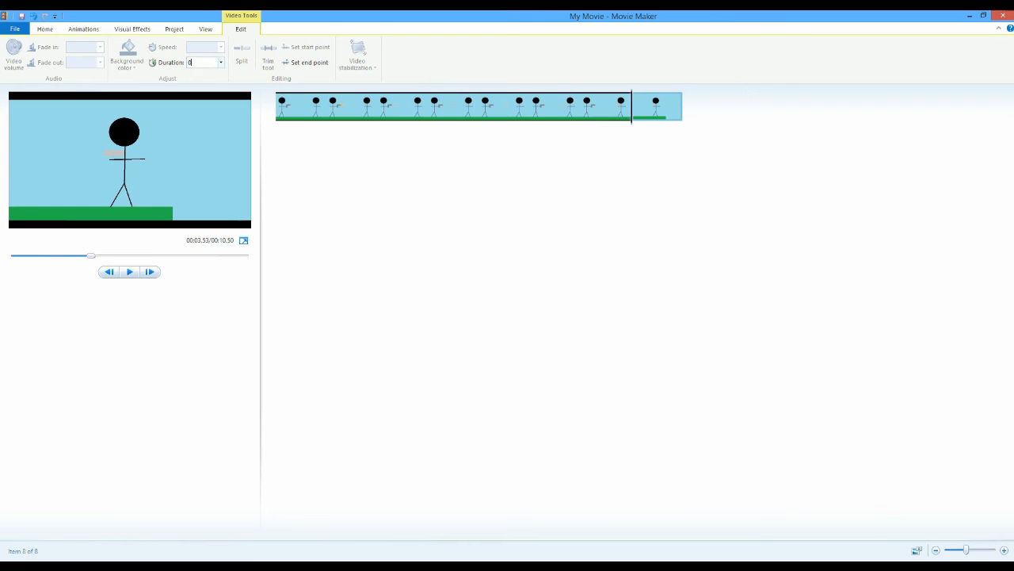
{"action": "type", "text": "0.5"}
{"action": "key", "text": "Return"}
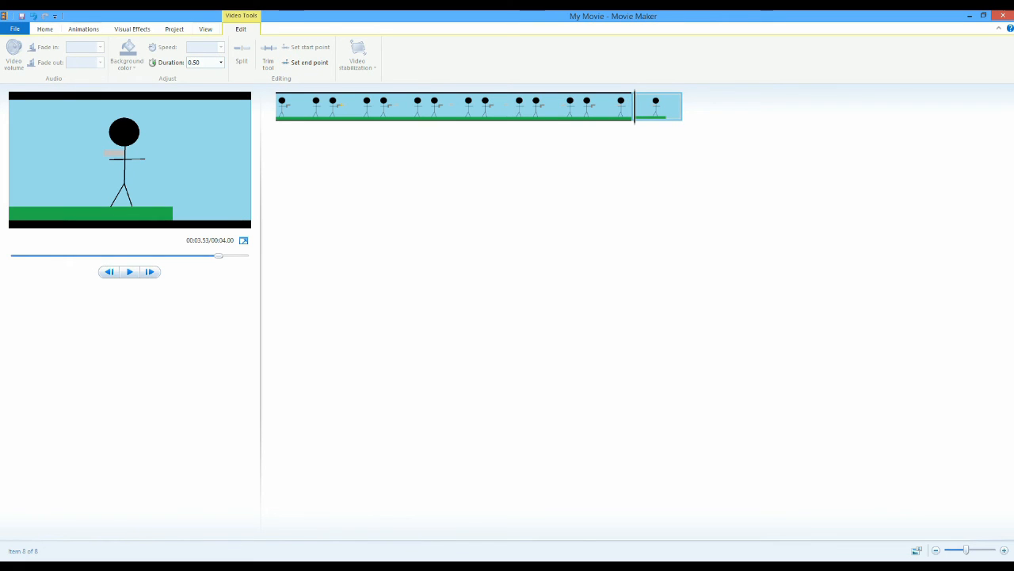
Step: Add the SCENE j picture as the ninth clip and set its duration to 0.5 seconds
{"action": "left_click", "coordinate": [83, 29]}
{"action": "left_click", "coordinate": [46, 30]}
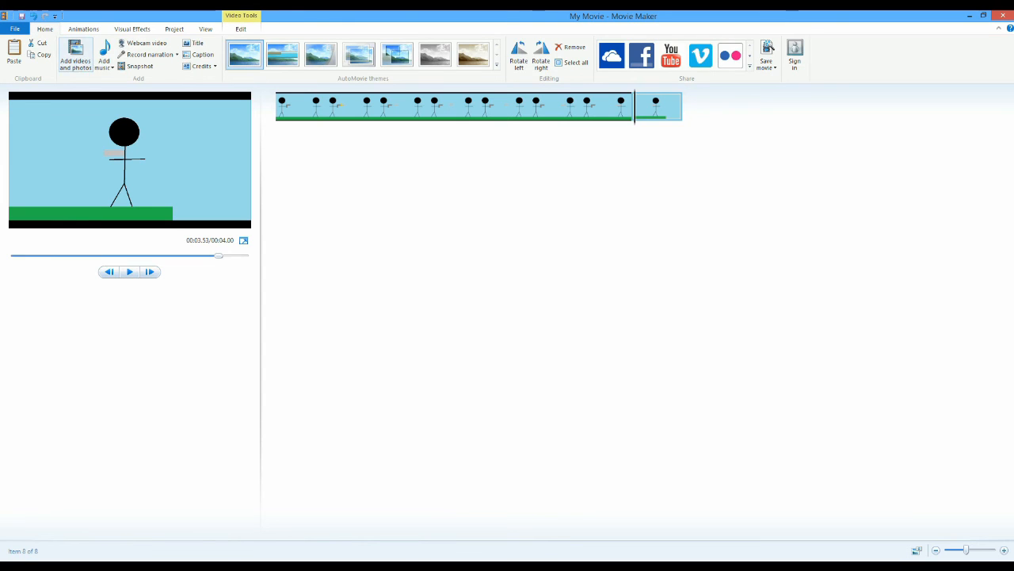
{"action": "left_click", "coordinate": [77, 55]}
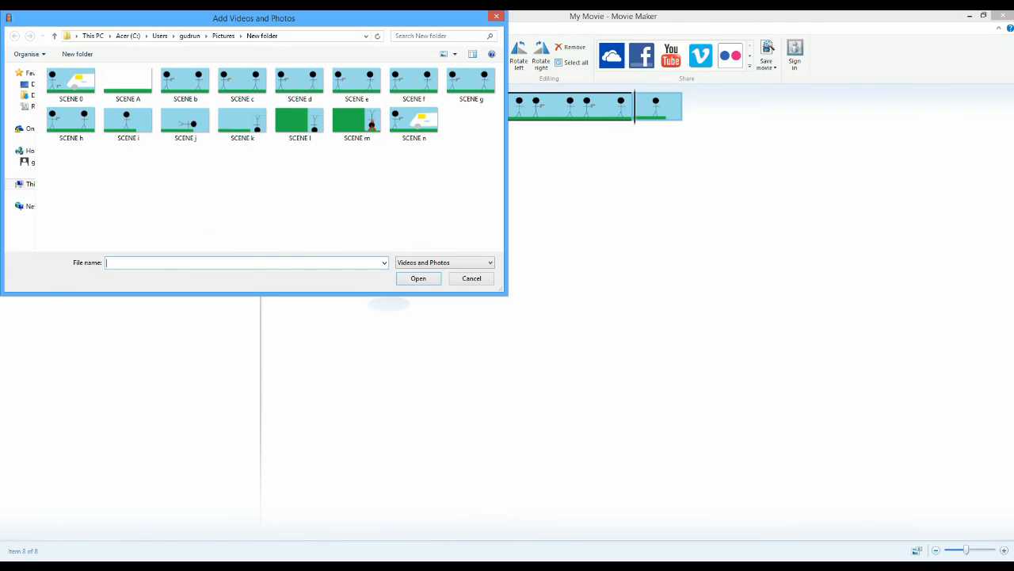
{"action": "double_click", "coordinate": [185, 122]}
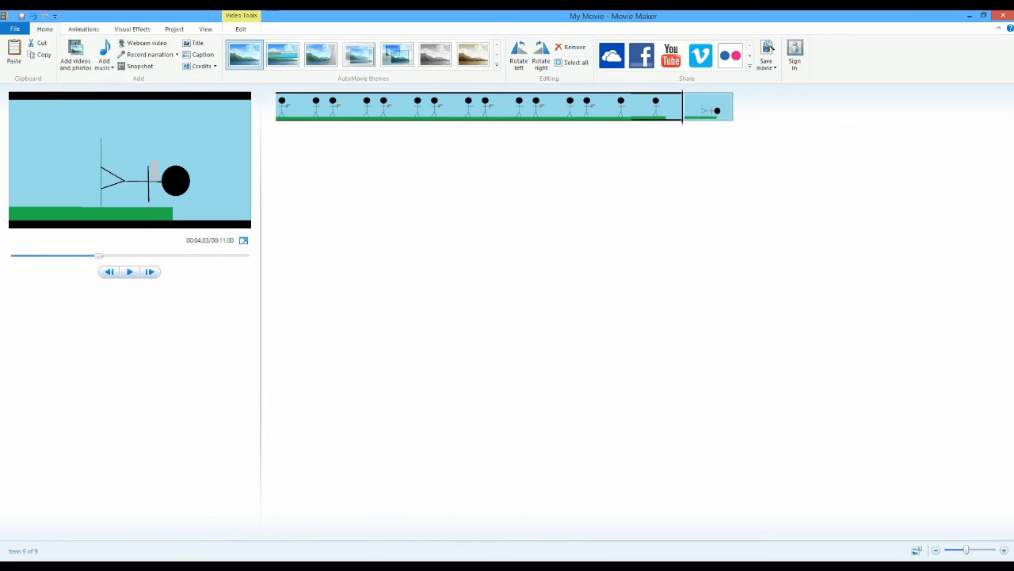
{"action": "mouse_move", "coordinate": [197, 63]}
{"action": "left_mouse_down"}
{"action": "mouse_move", "coordinate": [188, 63]}
{"action": "mouse_move", "coordinate": [200, 63]}
{"action": "left_mouse_up"}
{"action": "type", "text": "0.5"}
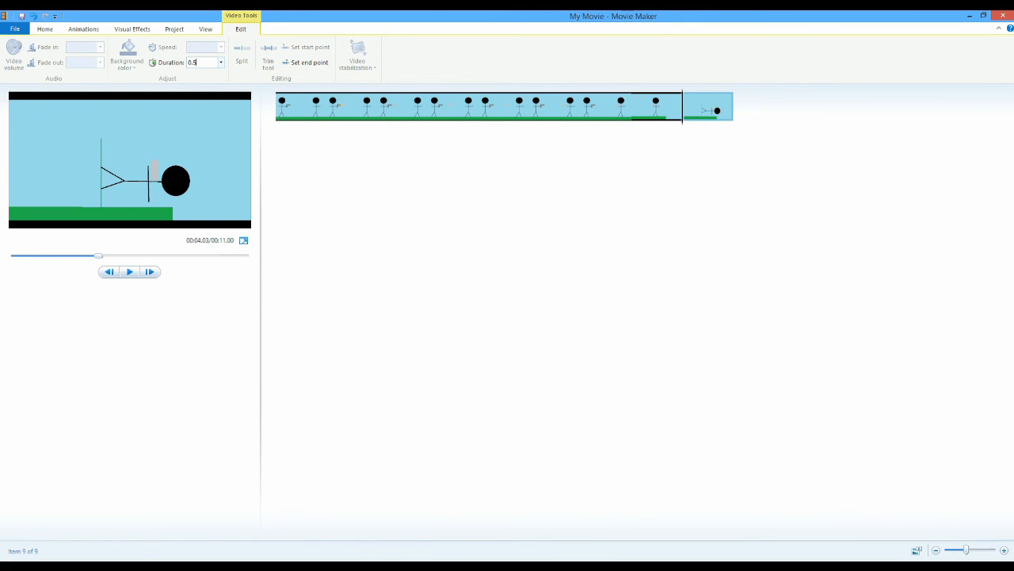
{"action": "key", "text": "Return"}
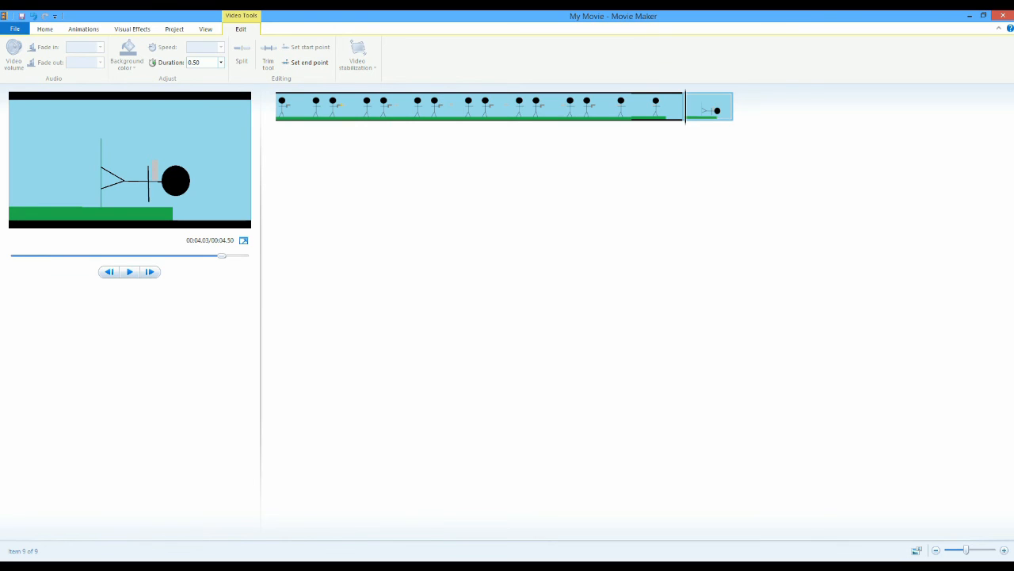
Step: Add the SCENE k picture as the tenth clip and set its duration to 0.50 seconds
{"action": "left_click", "coordinate": [45, 29]}
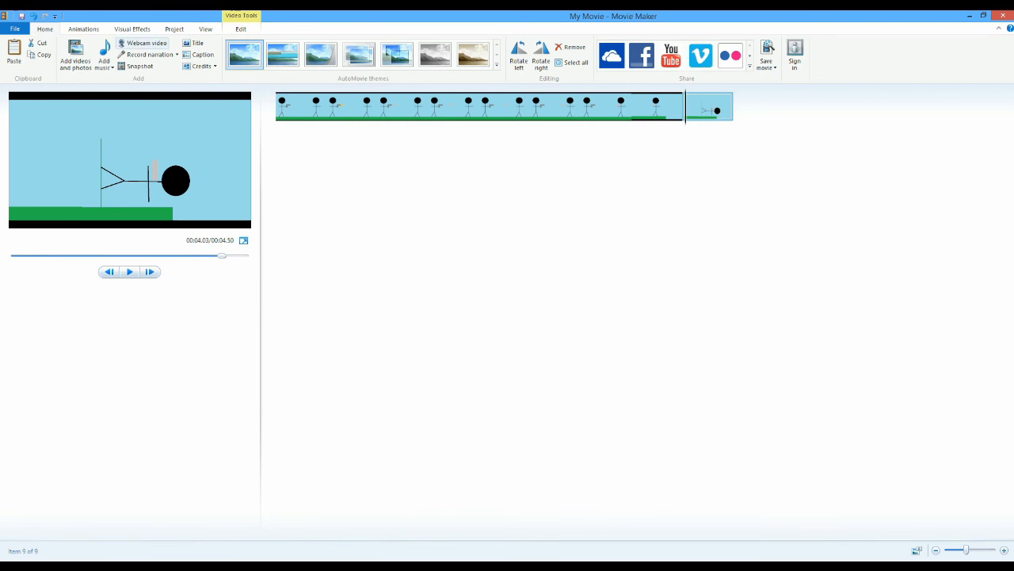
{"action": "left_click", "coordinate": [75, 54]}
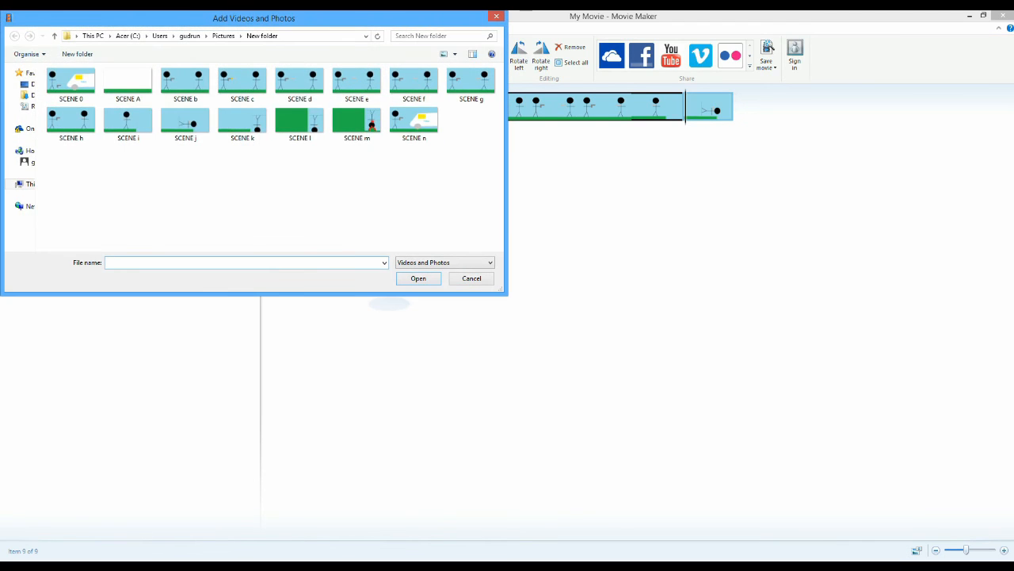
{"action": "double_click", "coordinate": [242, 120]}
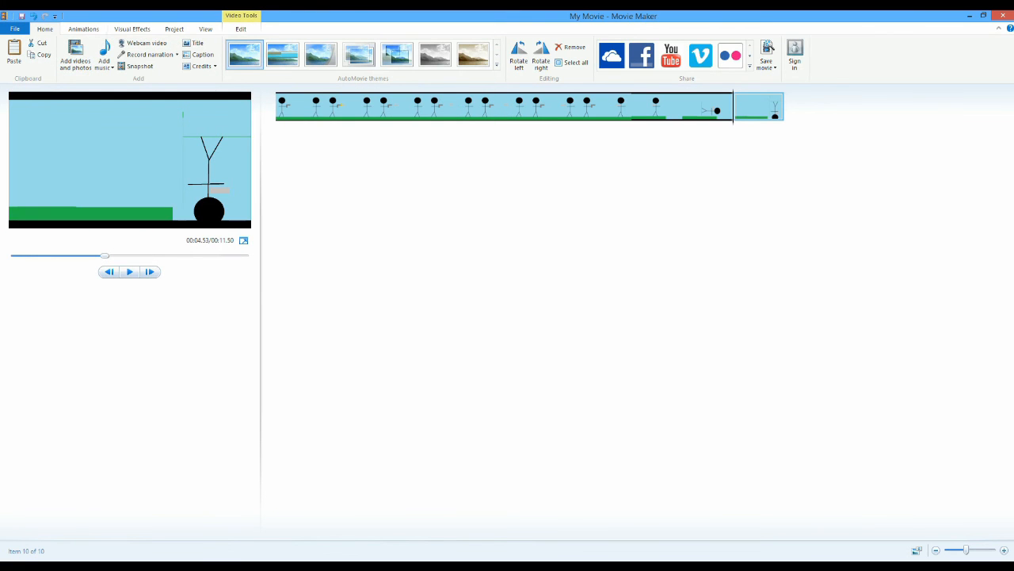
{"action": "left_click", "coordinate": [241, 28]}
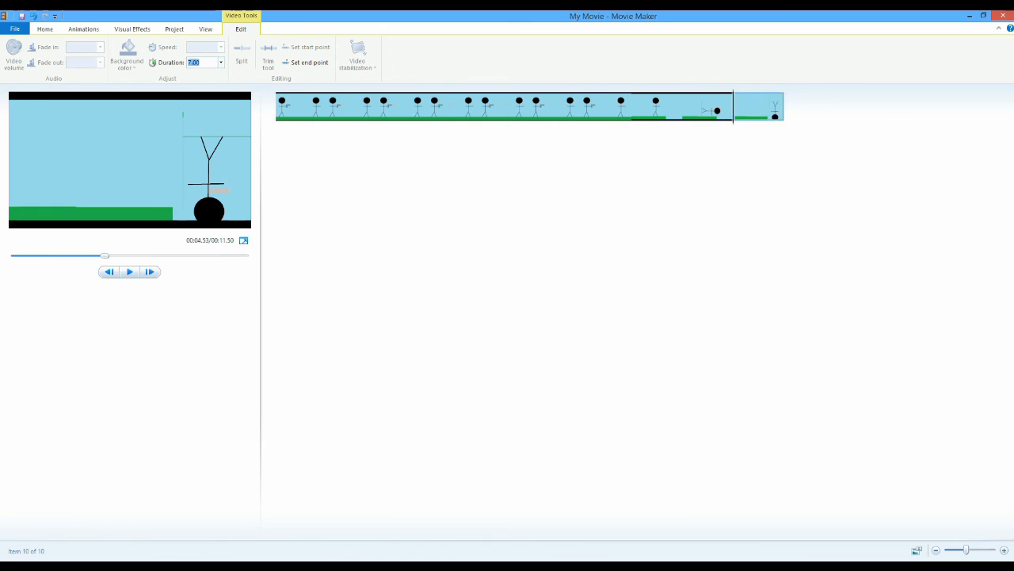
{"action": "type", "text": "0.50"}
{"action": "key", "text": "Return"}
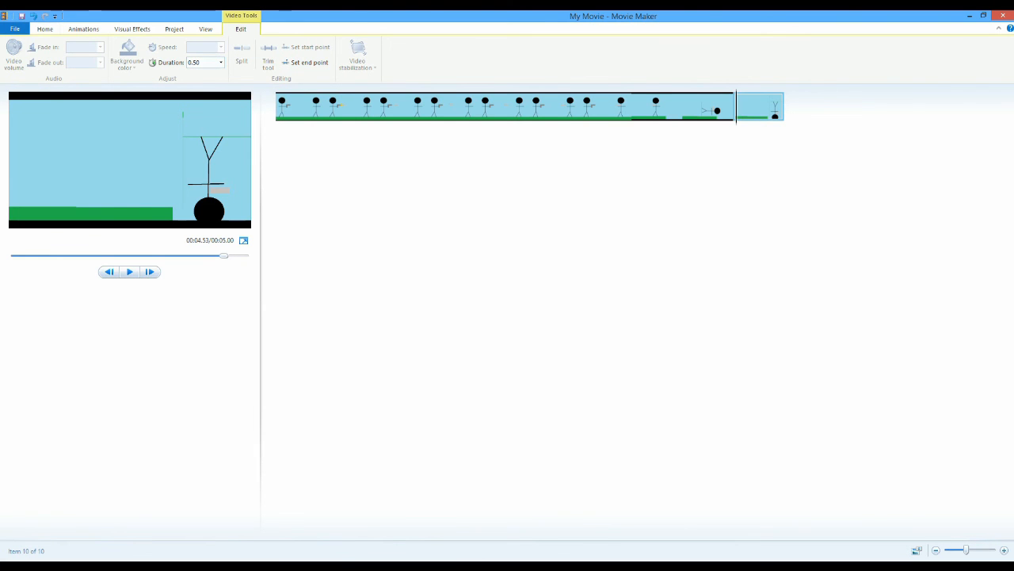
Step: Add the SCENE l picture as the eleventh clip and set its duration to 0.50 seconds
{"action": "left_click", "coordinate": [45, 28]}
{"action": "left_click", "coordinate": [76, 55]}
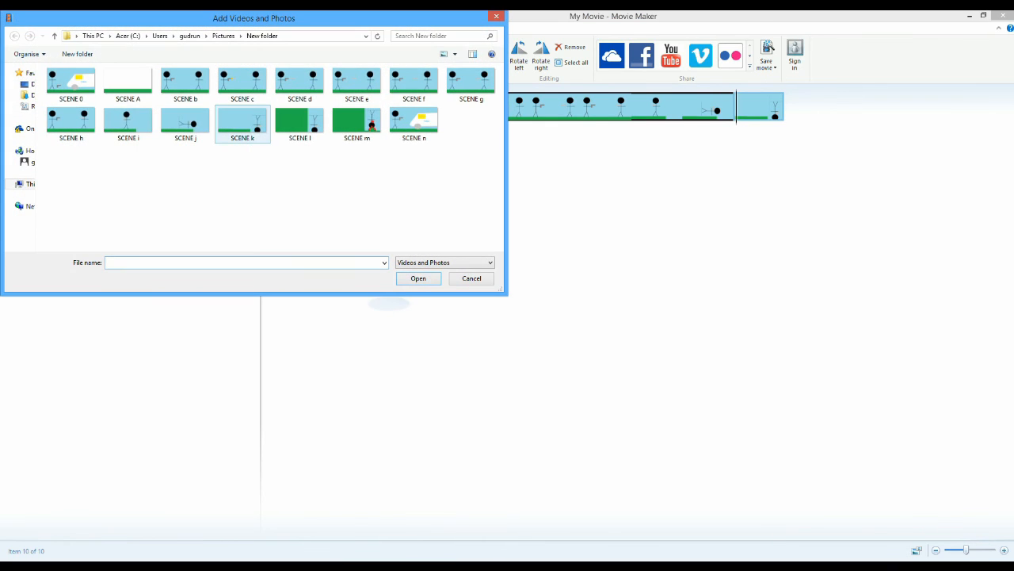
{"action": "double_click", "coordinate": [299, 123]}
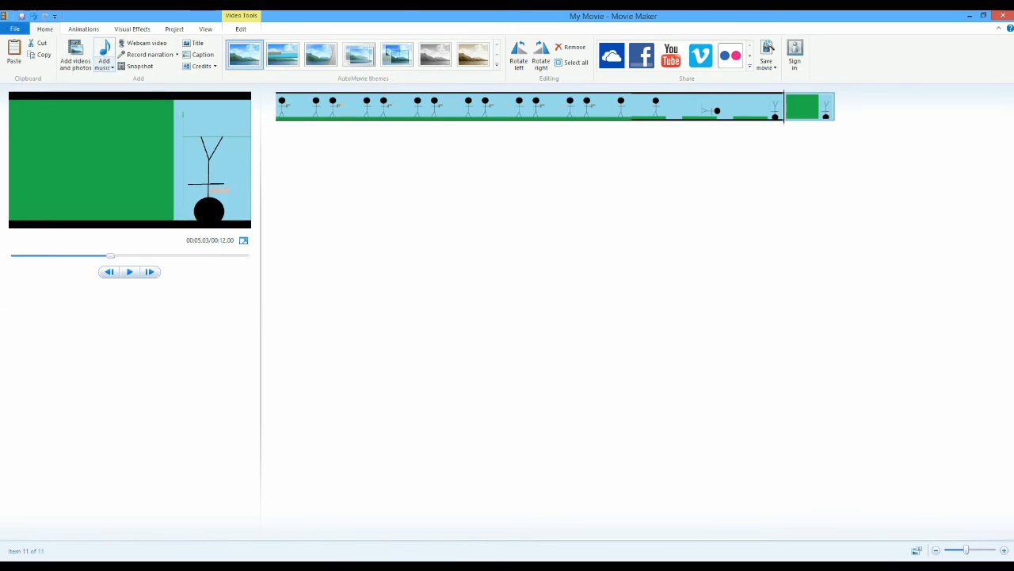
{"action": "left_click", "coordinate": [241, 29]}
{"action": "left_click_drag", "start_coordinate": [201, 63], "coordinate": [187, 63]}
{"action": "type", "text": "0.50"}
{"action": "key", "text": "Return"}
Step: Add the SCENE m picture as the twelfth clip and set its duration to 0.50 seconds
{"action": "left_click", "coordinate": [45, 29]}
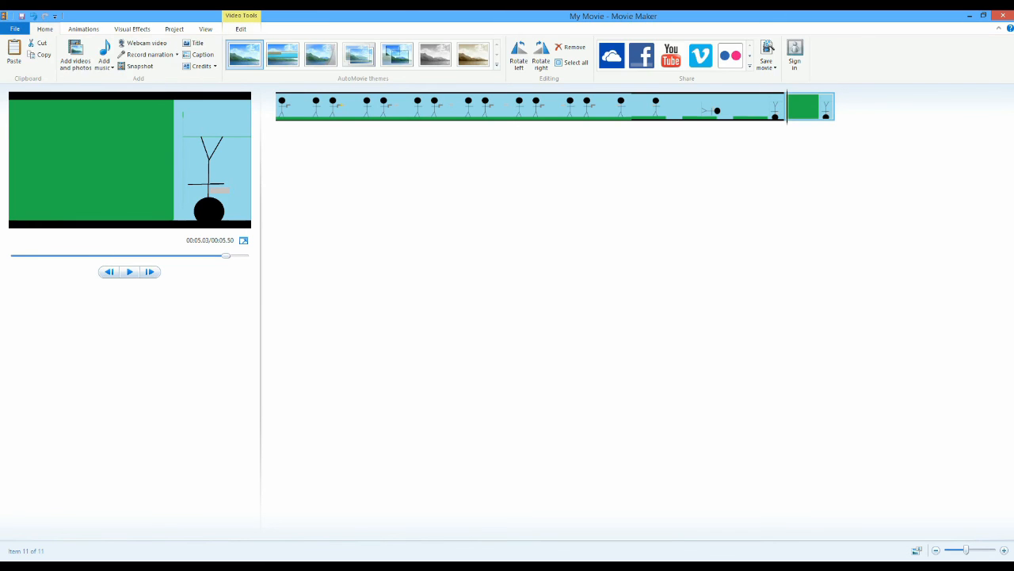
{"action": "left_click", "coordinate": [76, 53]}
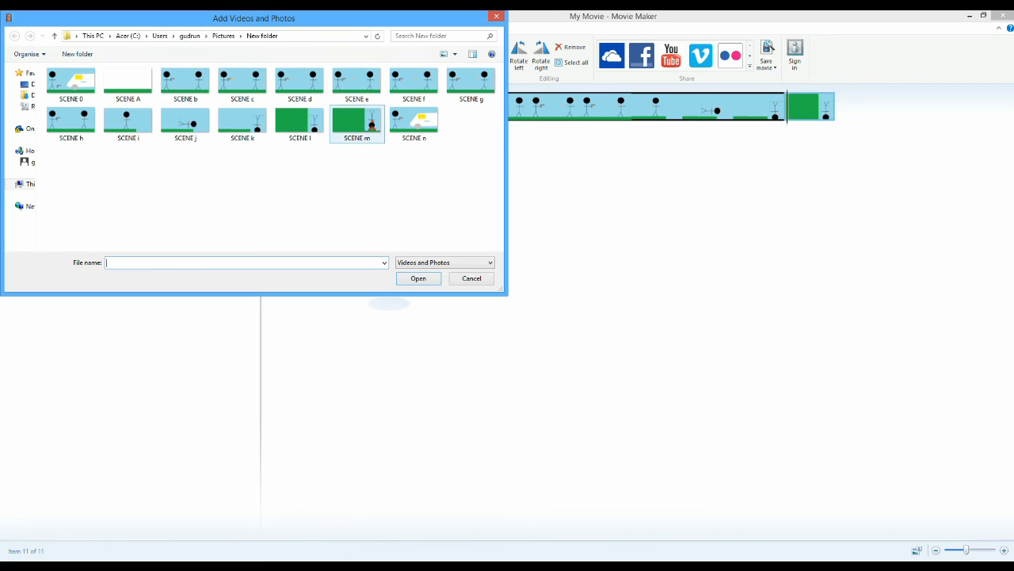
{"action": "double_click", "coordinate": [358, 123]}
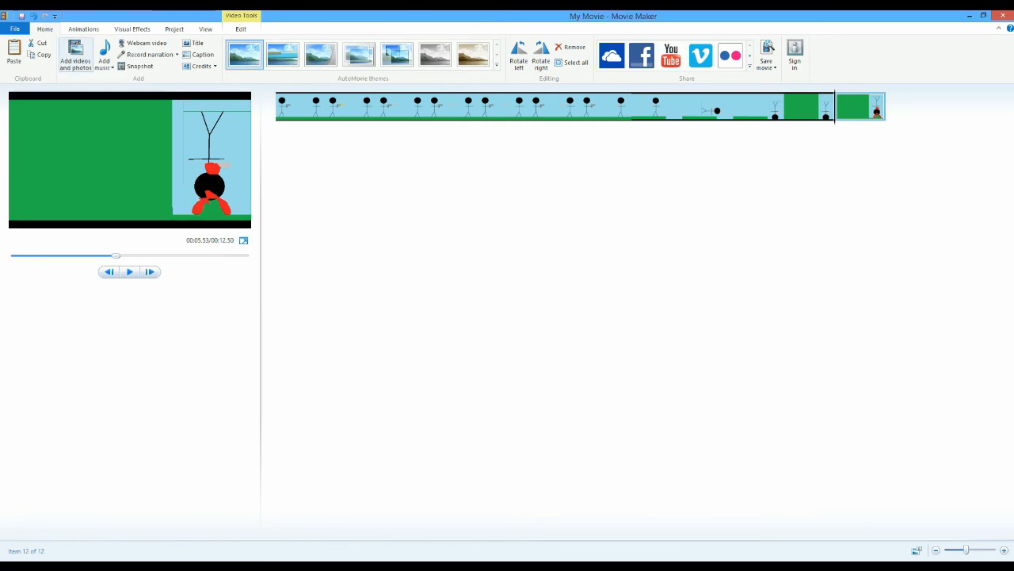
{"action": "left_click", "coordinate": [241, 29]}
{"action": "left_click", "coordinate": [200, 62]}
{"action": "type", "text": "0.50"}
{"action": "key", "text": "Return"}
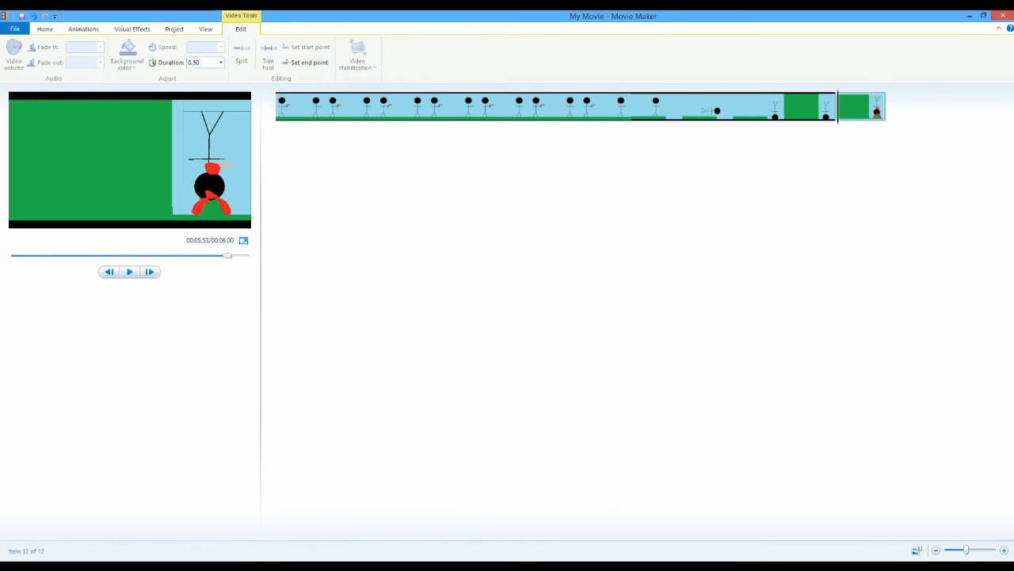
{"action": "left_click", "coordinate": [44, 28]}
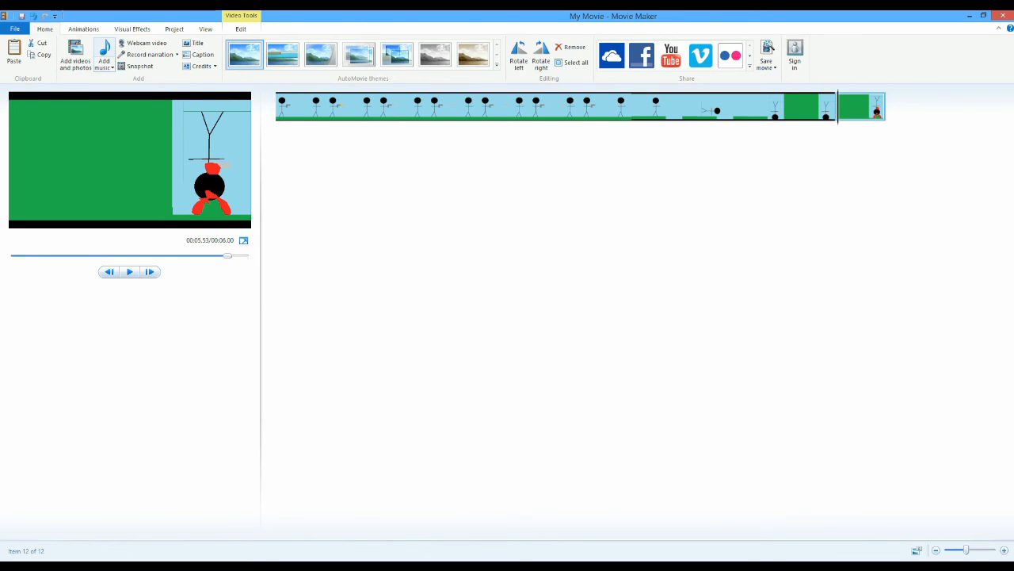
Step: Add the SCENE n picture as the thirteenth clip and set its duration to 0.50 seconds
{"action": "left_click", "coordinate": [75, 55]}
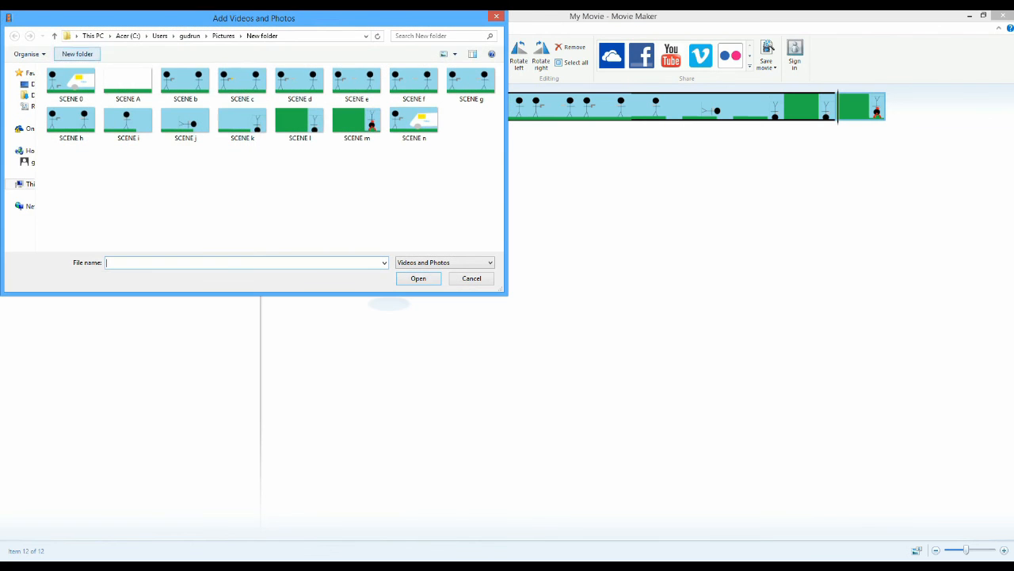
{"action": "double_click", "coordinate": [414, 120]}
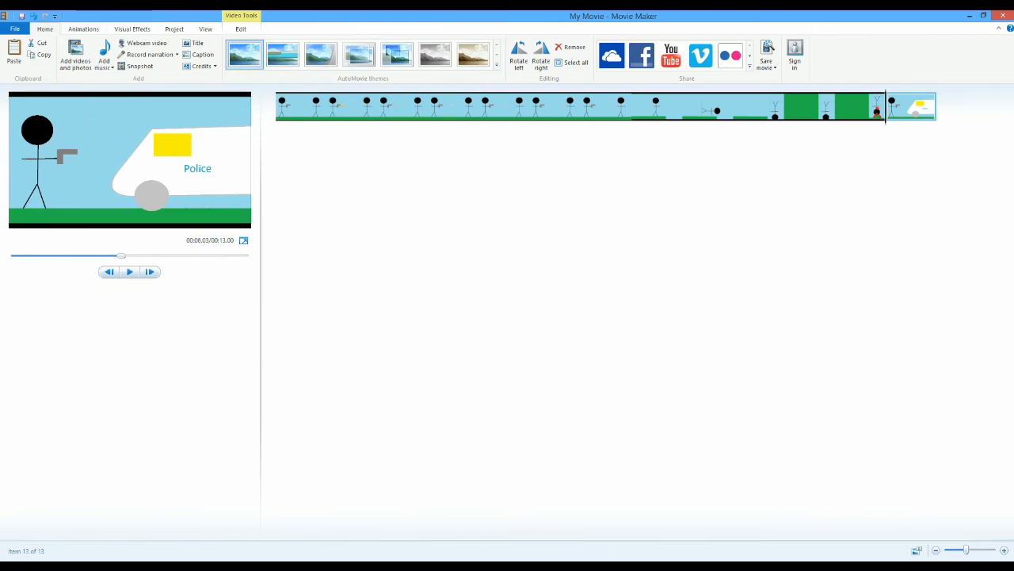
{"action": "left_click", "coordinate": [241, 29]}
{"action": "left_click", "coordinate": [199, 62]}
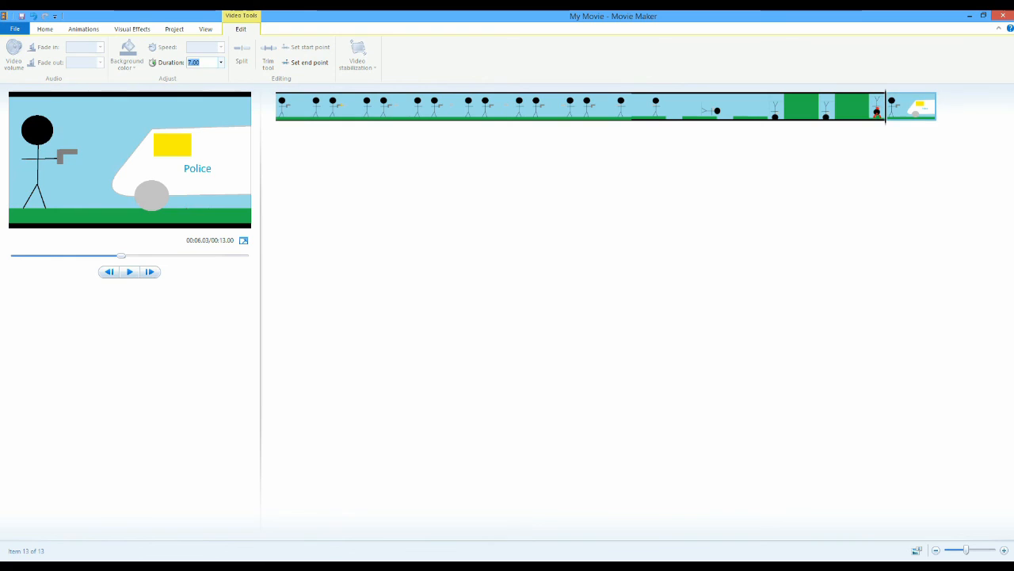
{"action": "type", "text": "0.5"}
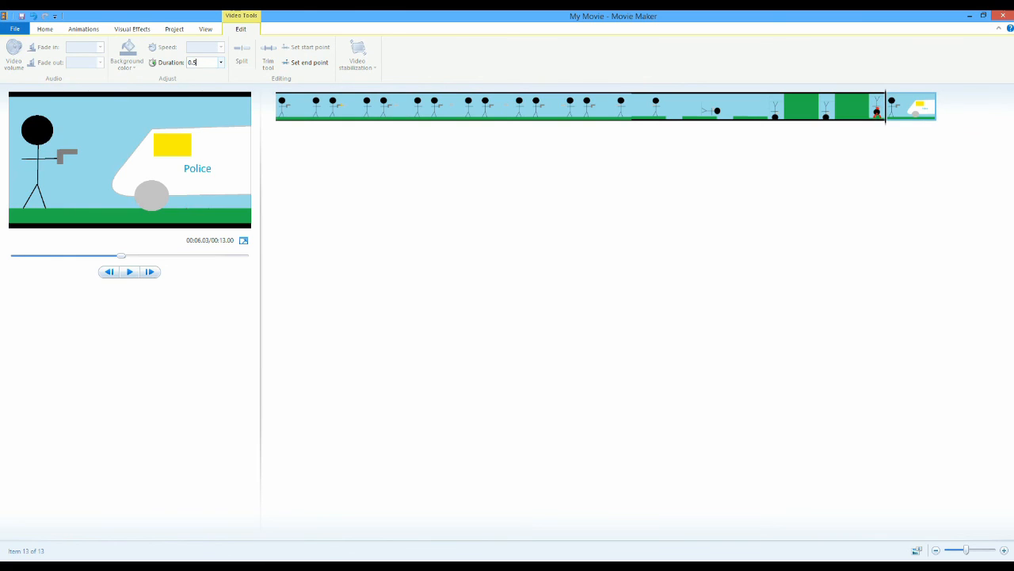
{"action": "key", "text": "Return"}
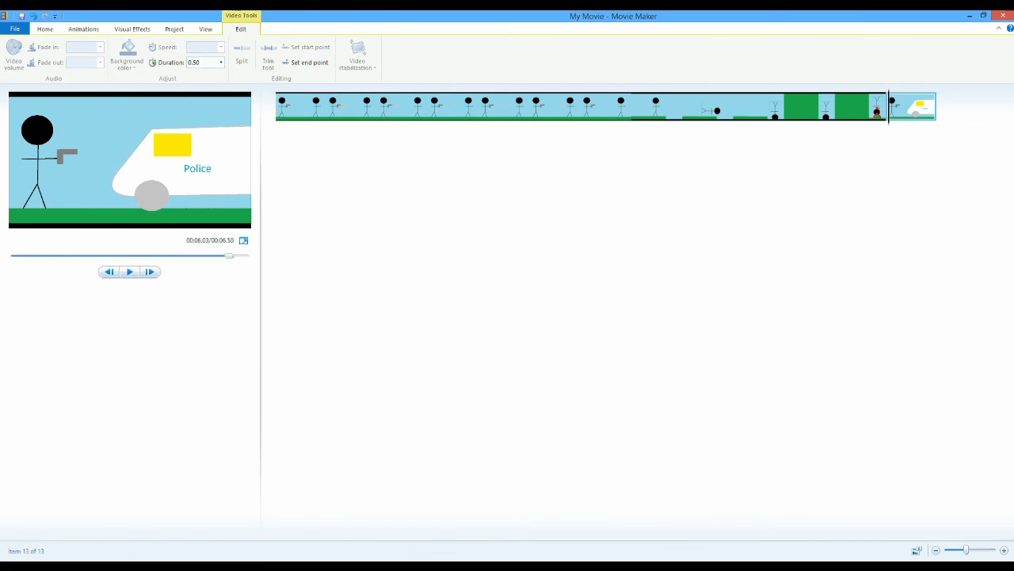
Step: Add the SCENE 0 picture as the fourteenth clip and set its duration to 0.50 seconds
{"action": "left_click", "coordinate": [45, 29]}
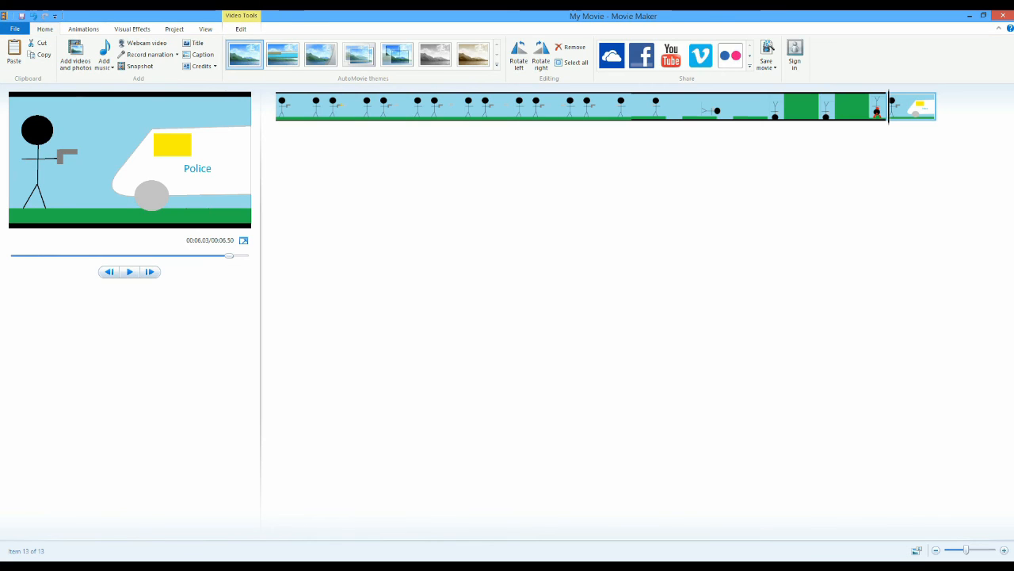
{"action": "left_click", "coordinate": [75, 56]}
{"action": "double_click", "coordinate": [72, 84]}
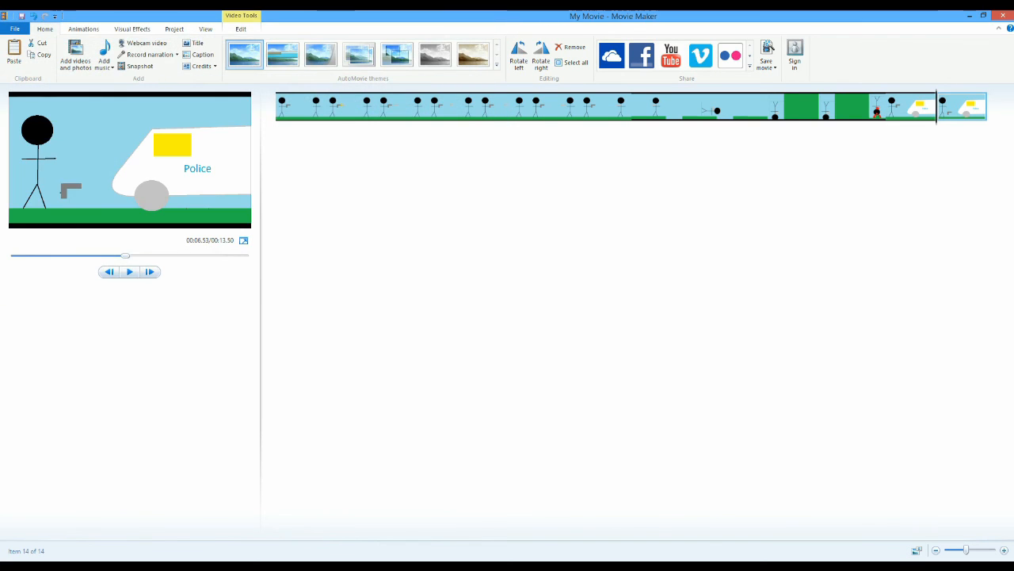
{"action": "left_click", "coordinate": [241, 29]}
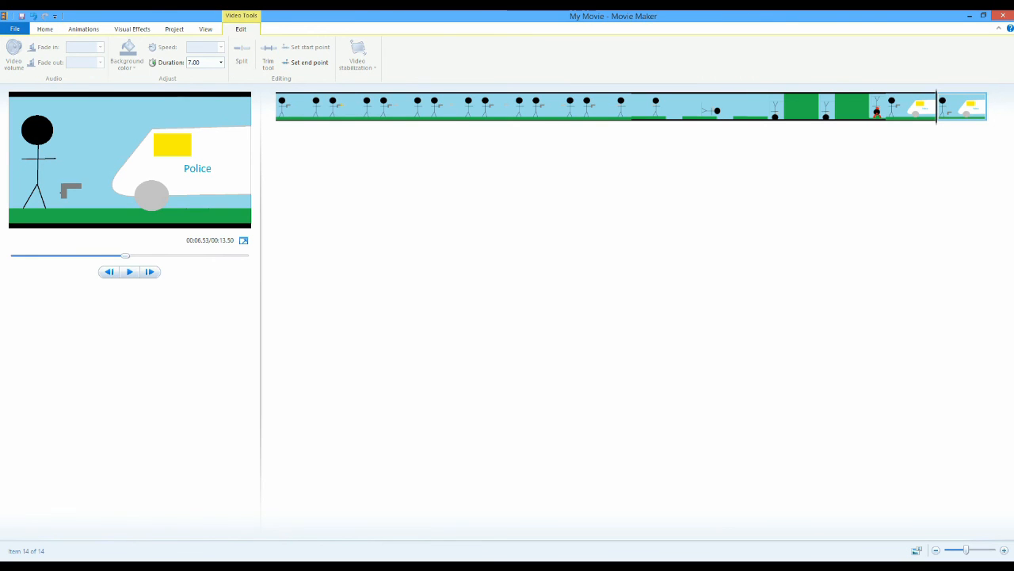
{"action": "double_click", "coordinate": [190, 63]}
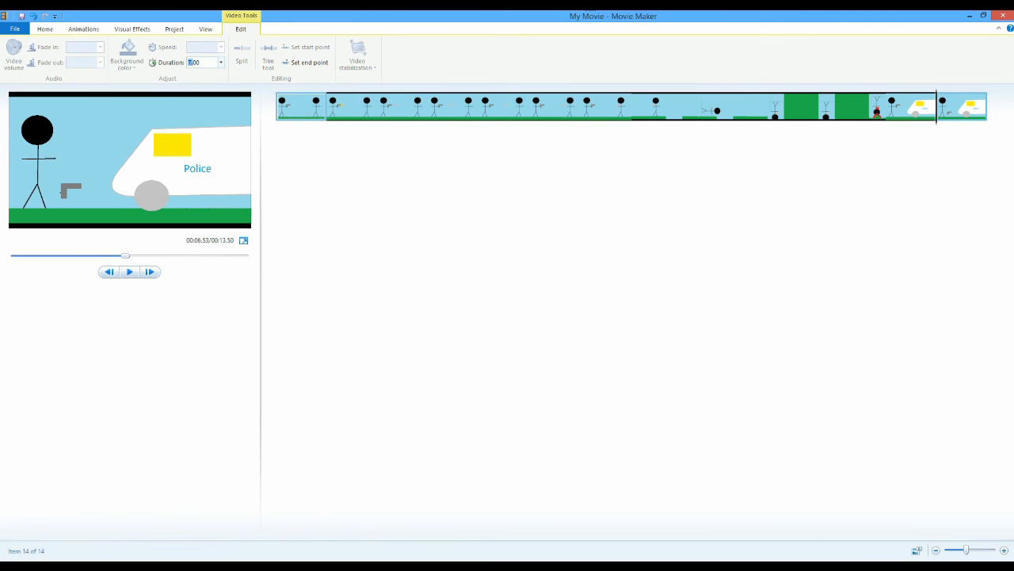
{"action": "key", "text": "BackSpace"}
{"action": "type", "text": "0.5"}
{"action": "key", "text": "Return"}
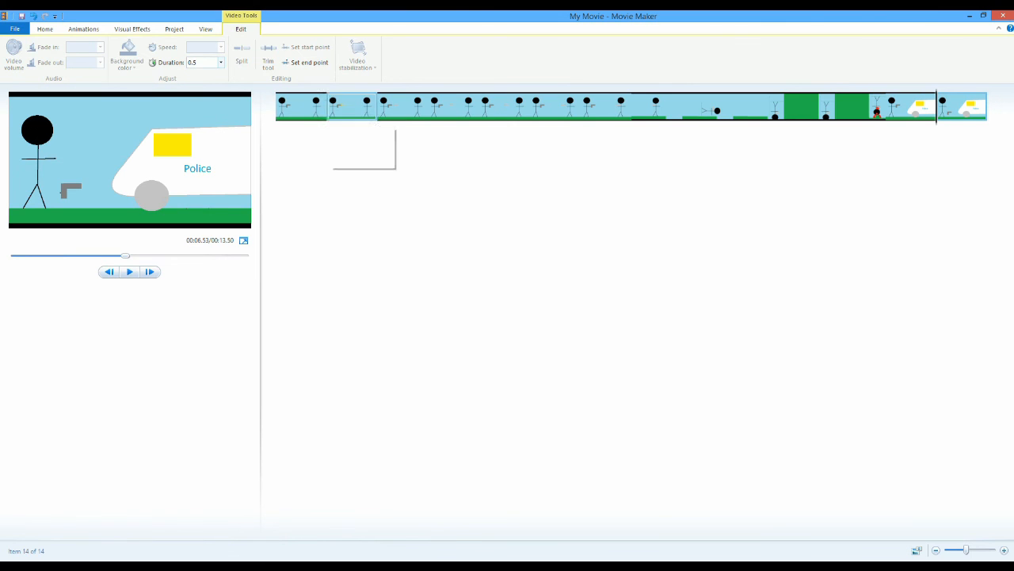
Step: Enlarge the movie preview, rewind to the start and play the whole animation
{"action": "left_click_drag", "start_coordinate": [261, 311], "coordinate": [829, 312]}
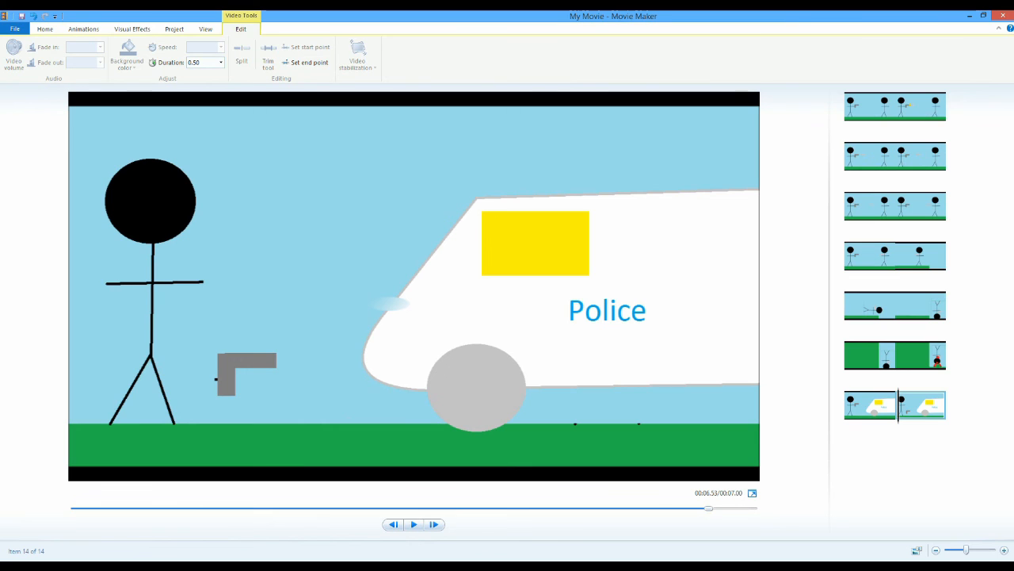
{"action": "left_click_drag", "start_coordinate": [709, 508], "coordinate": [73, 508]}
{"action": "left_click", "coordinate": [414, 524]}
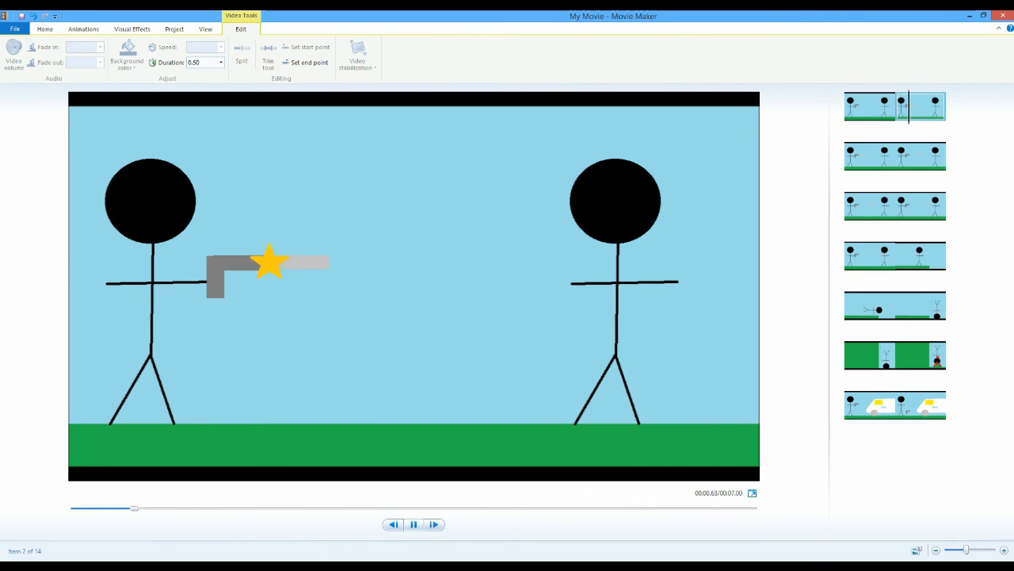